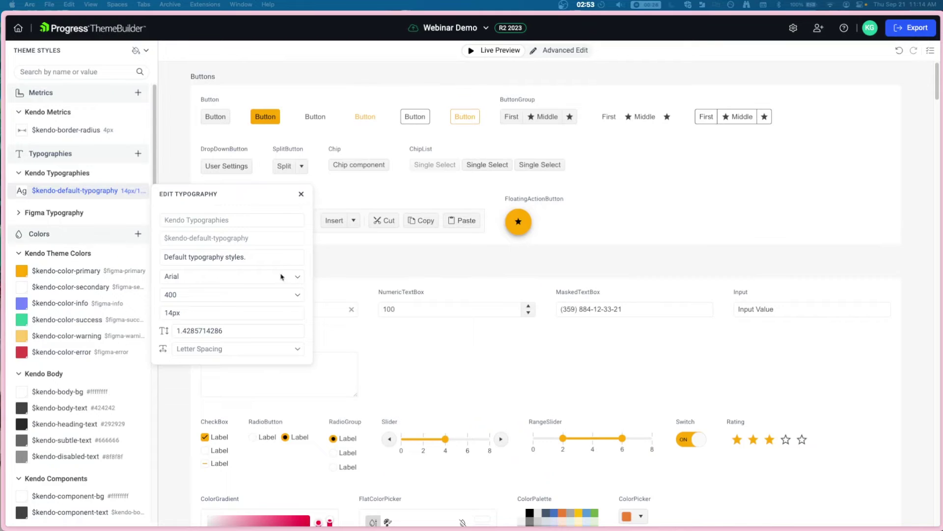
Try American Typewriter, then Baskerville, then Bodoni 72 Smallcaps as the default typography font.
left_click(297, 282)
scroll(265, 316, "up", 2)
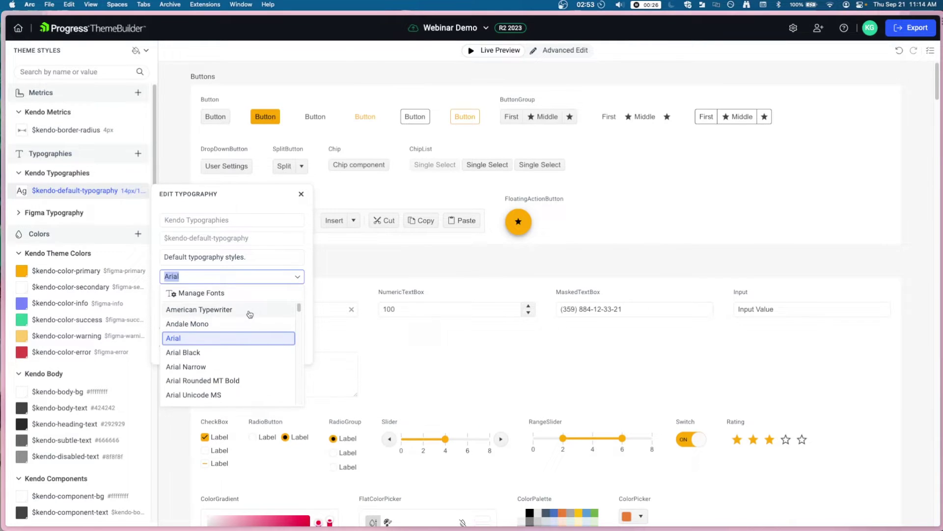
left_click(249, 313)
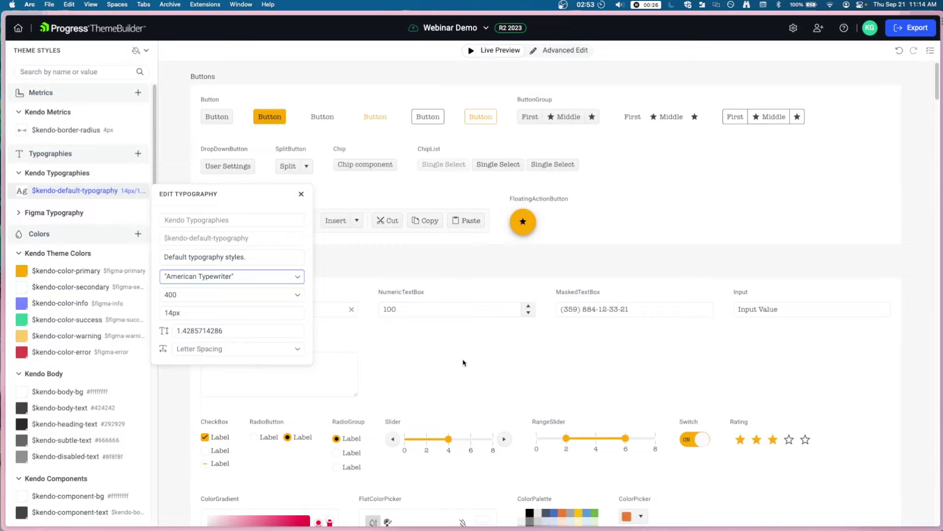
left_click(295, 280)
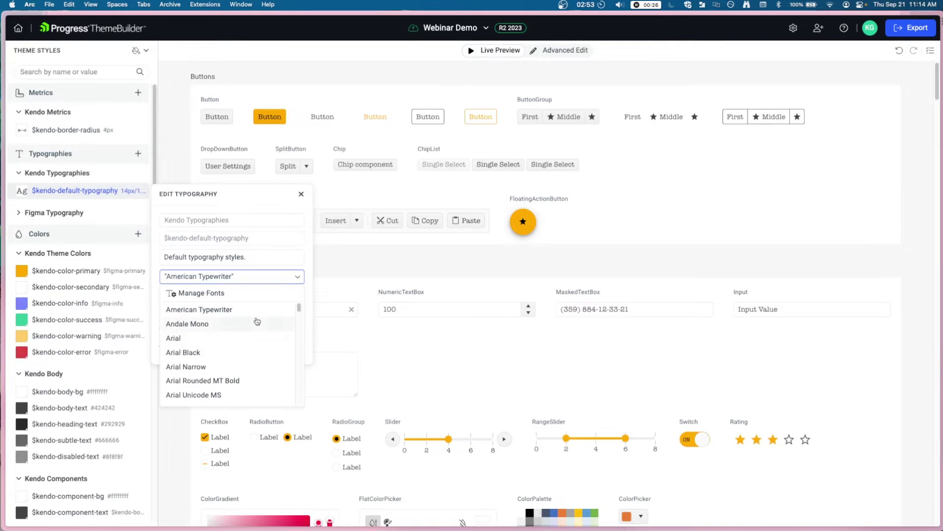
scroll(256, 321, "down", 3)
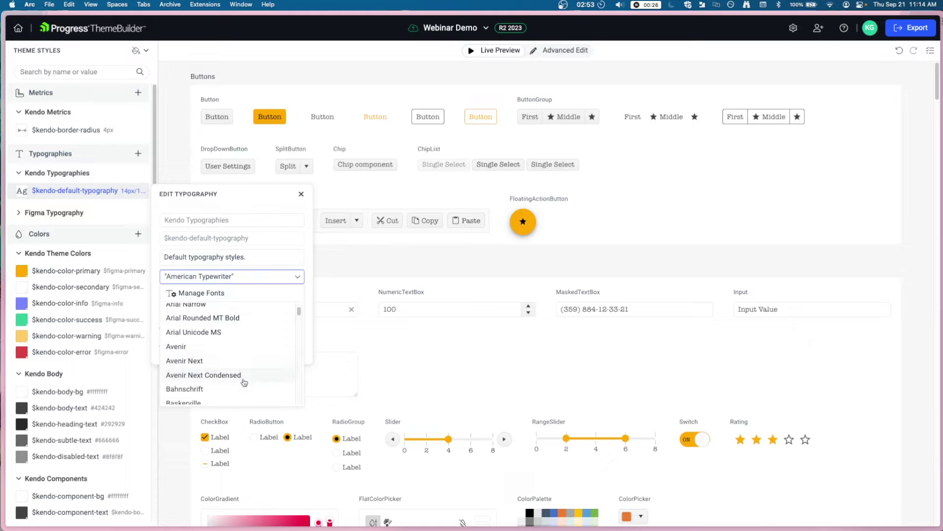
scroll(243, 395, "down", 2)
left_click(224, 366)
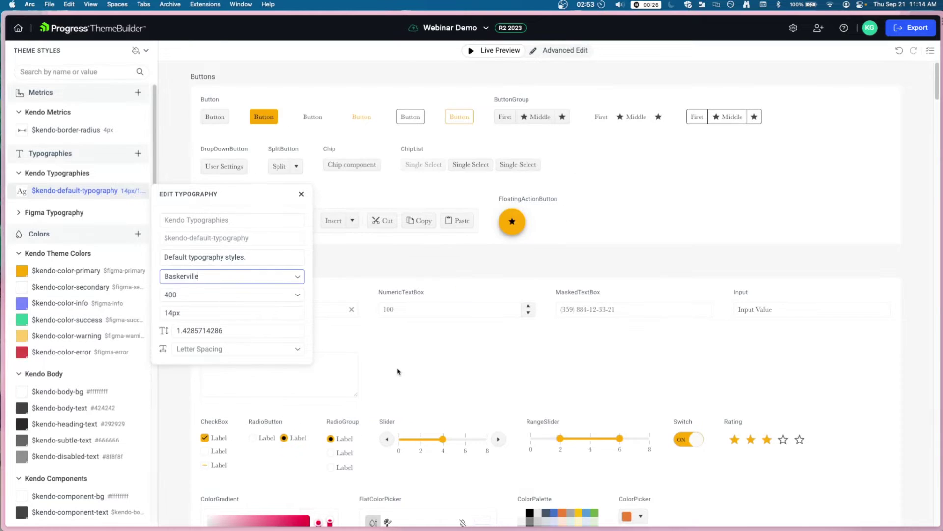
left_click(297, 277)
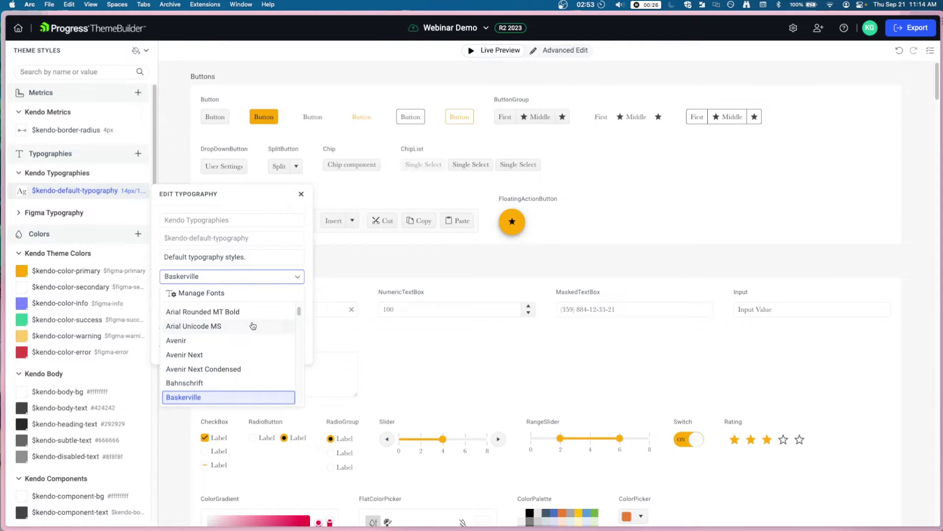
scroll(253, 325, "down", 3)
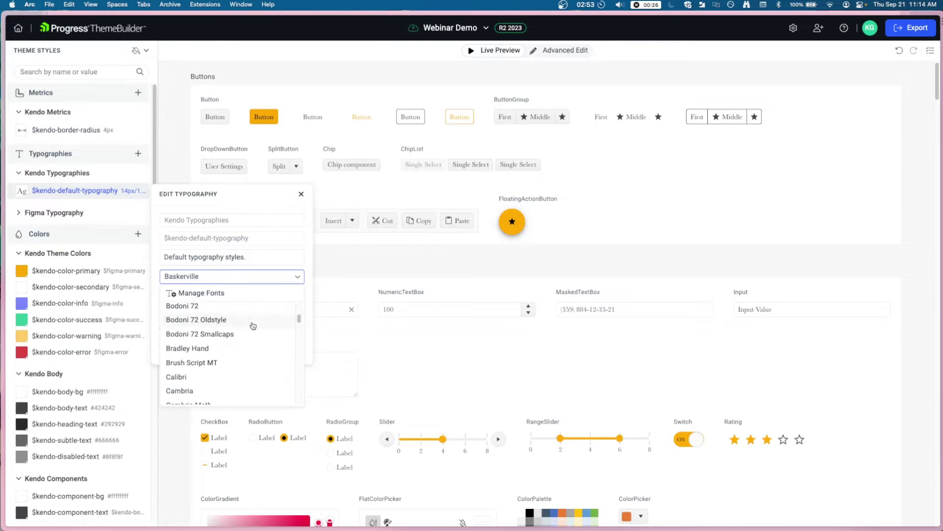
left_click(205, 335)
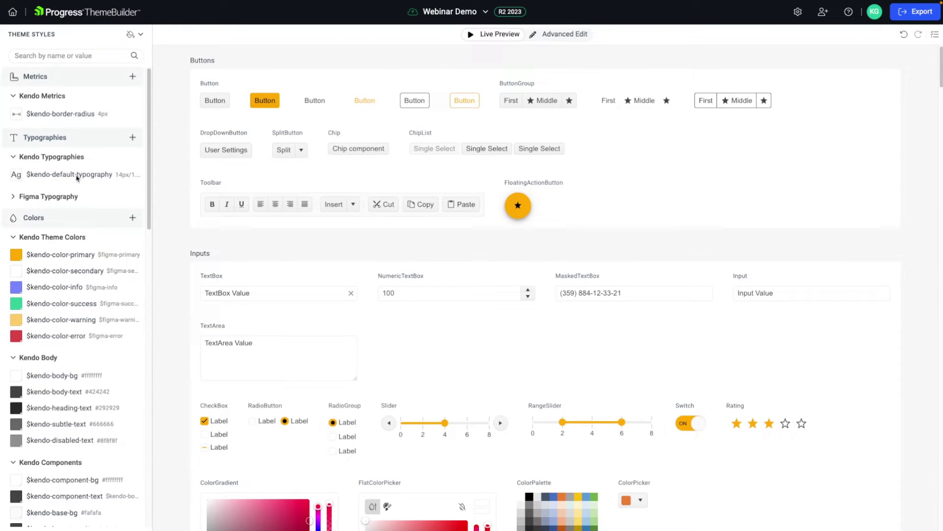
Change $kendo-default-typography's font to Arial Narrow and close the Edit Typography popup.
left_click(123, 175)
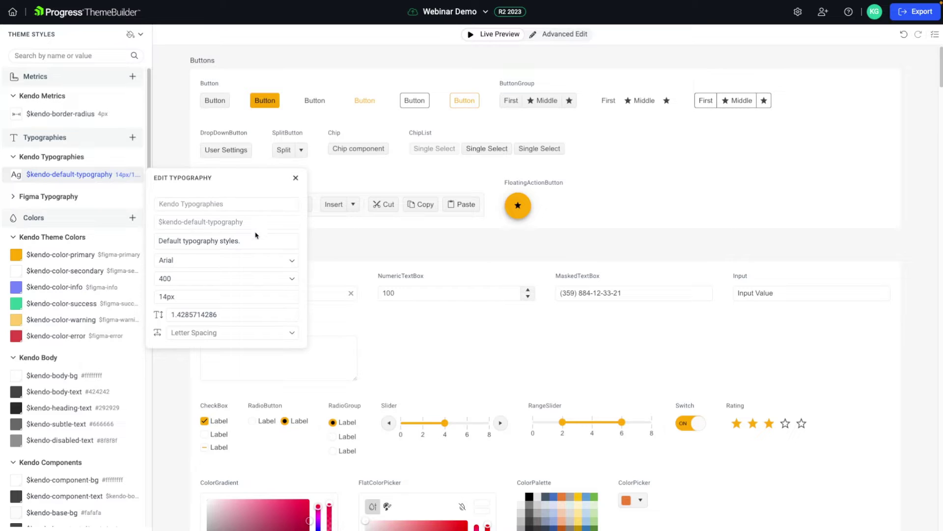
left_click(292, 264)
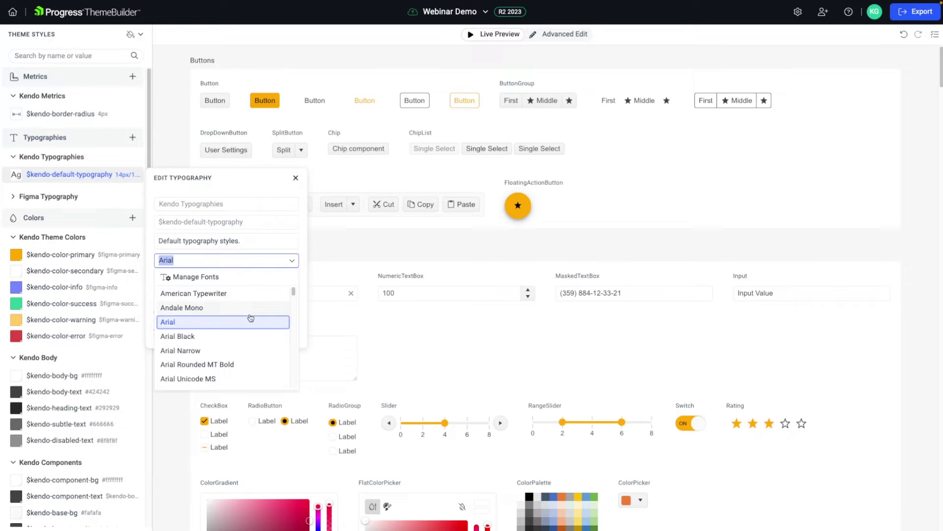
scroll(246, 314, "down", 1)
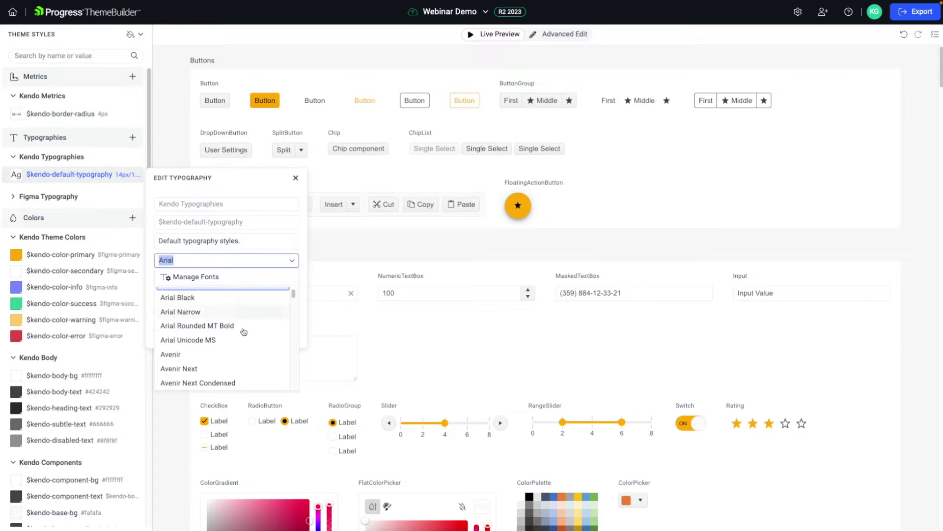
left_click(246, 313)
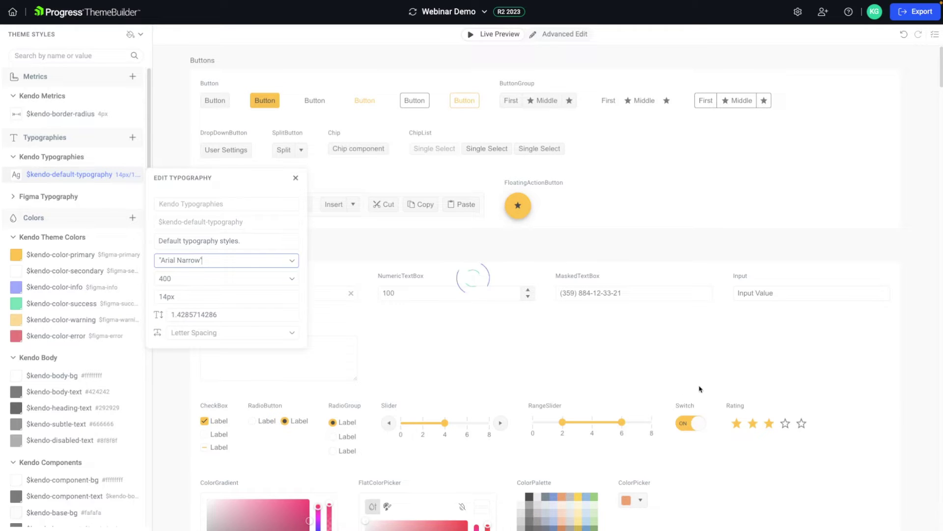
left_click(759, 378)
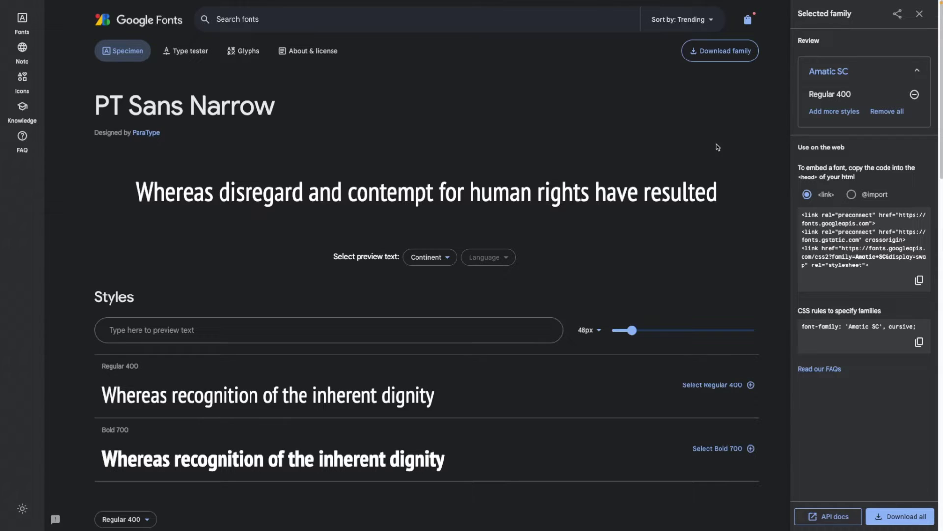
Download the PT Sans Narrow family from its Google Fonts specimen page.
left_click(746, 55)
Upload both .ttf files from Downloads > PT_Sans_Narrow through the project's Fonts settings.
mouse_move(2, 349)
left_click(39, 379)
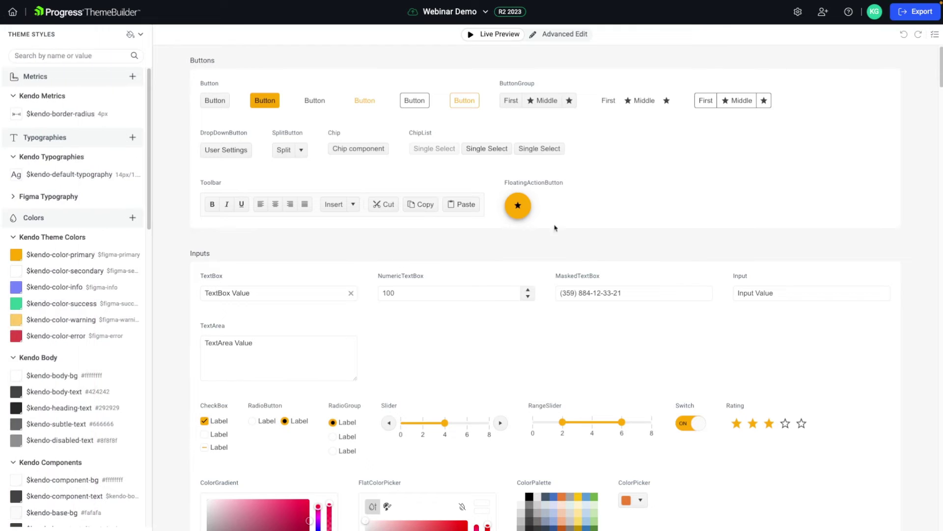
left_click(797, 11)
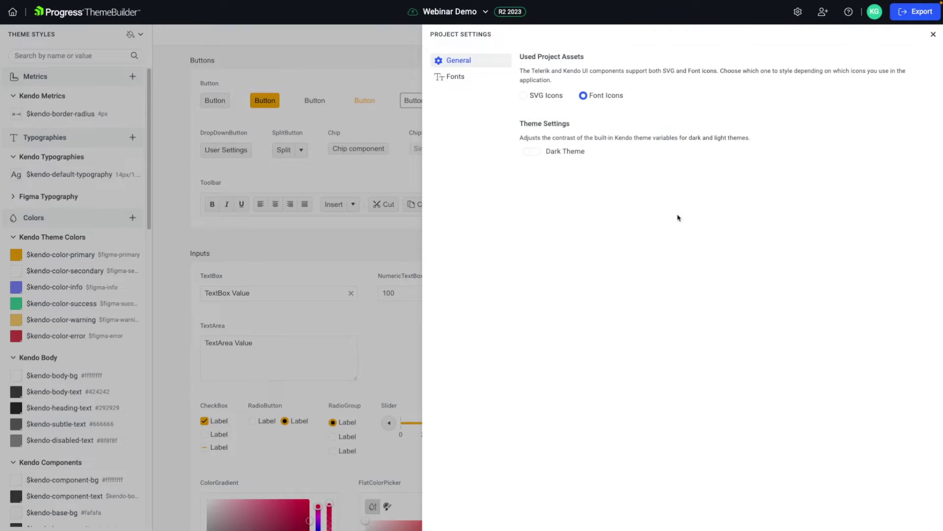
left_click(470, 78)
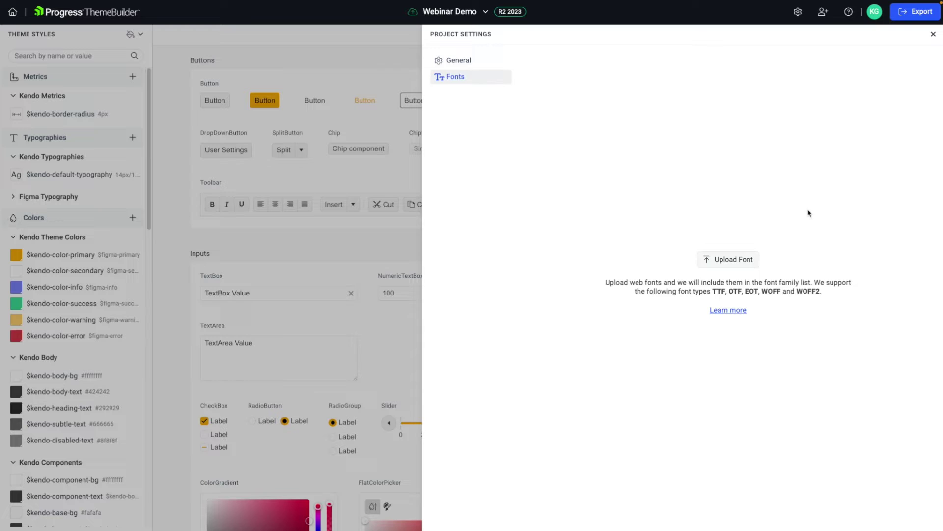
left_click(729, 261)
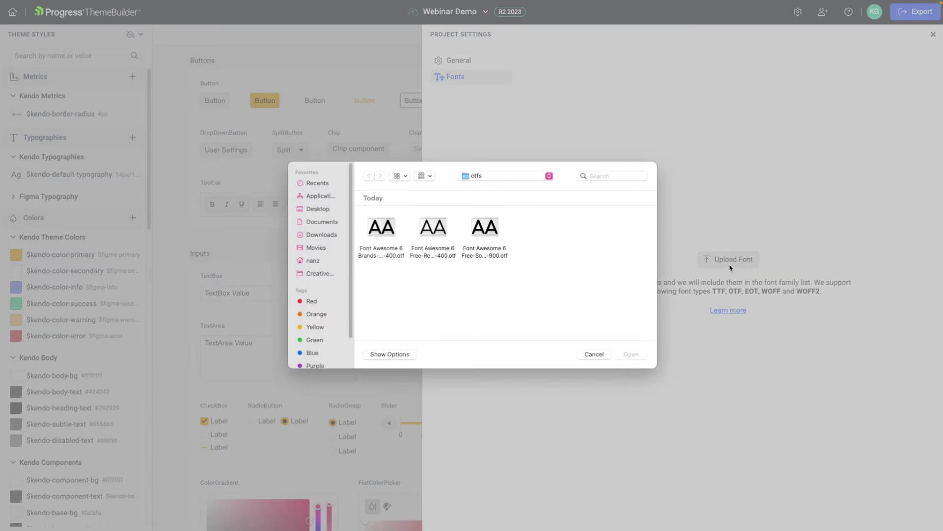
left_click(503, 177)
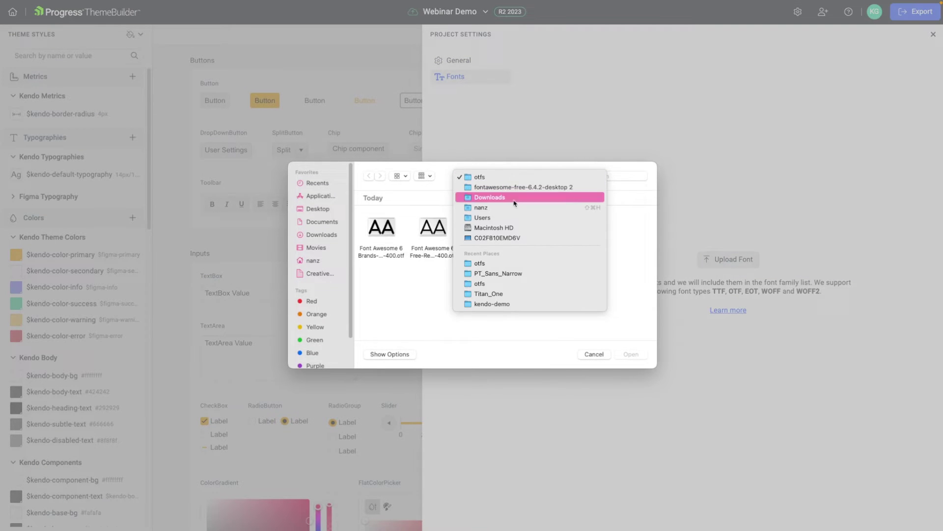
left_click(514, 198)
double_click(440, 234)
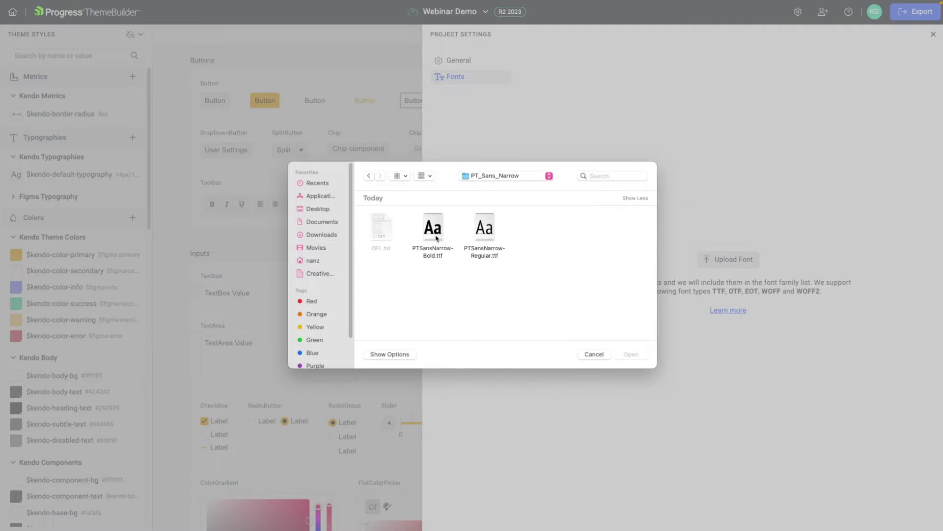
left_click_drag(531, 231, 425, 231)
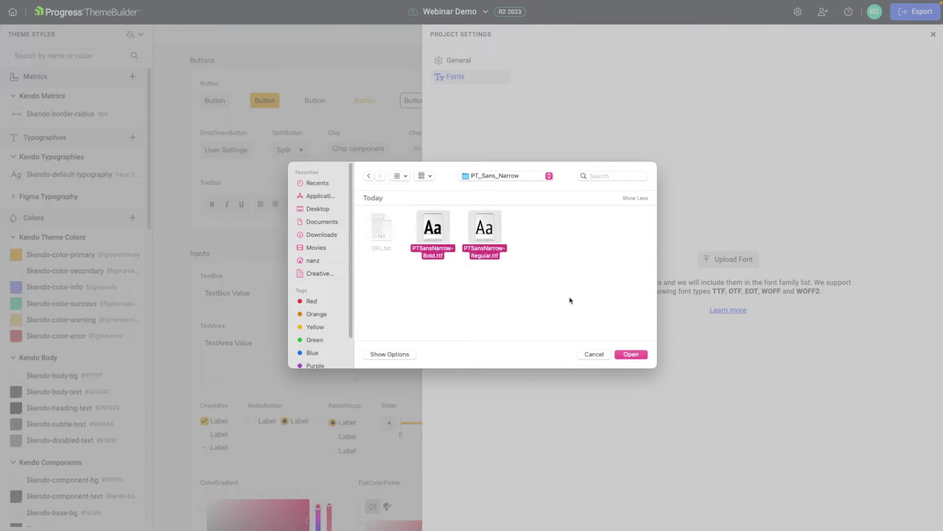
left_click(634, 356)
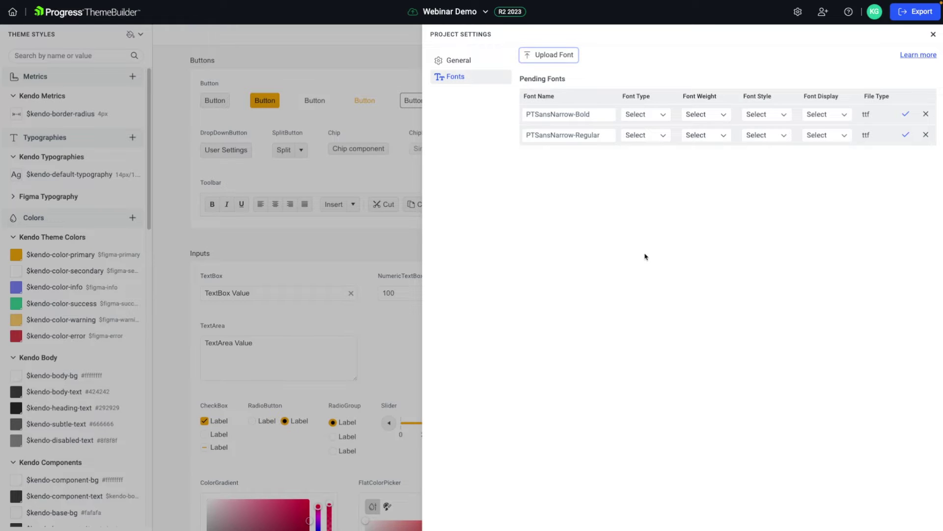
Set PTSansNarrow-Bold and PTSansNarrow-Regular to Typeface and confirm both uploads.
left_click(658, 117)
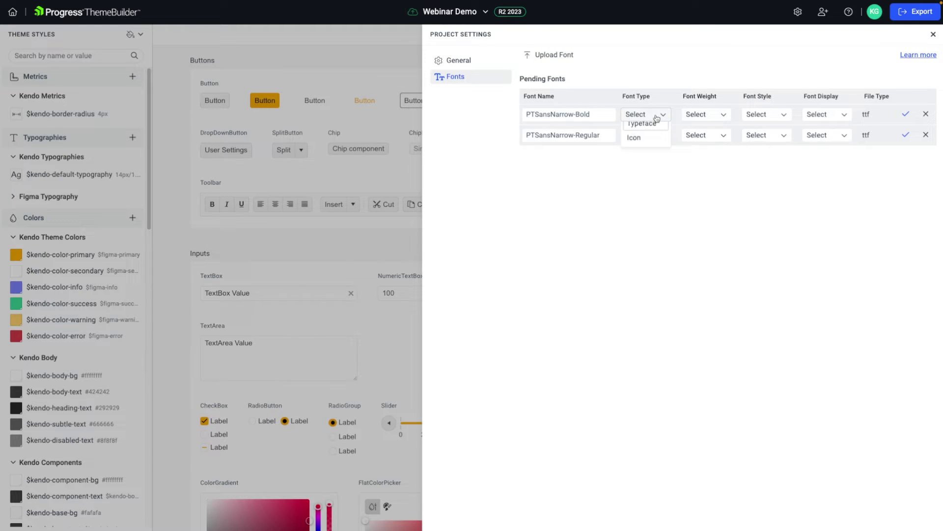
left_click(654, 131)
left_click(659, 136)
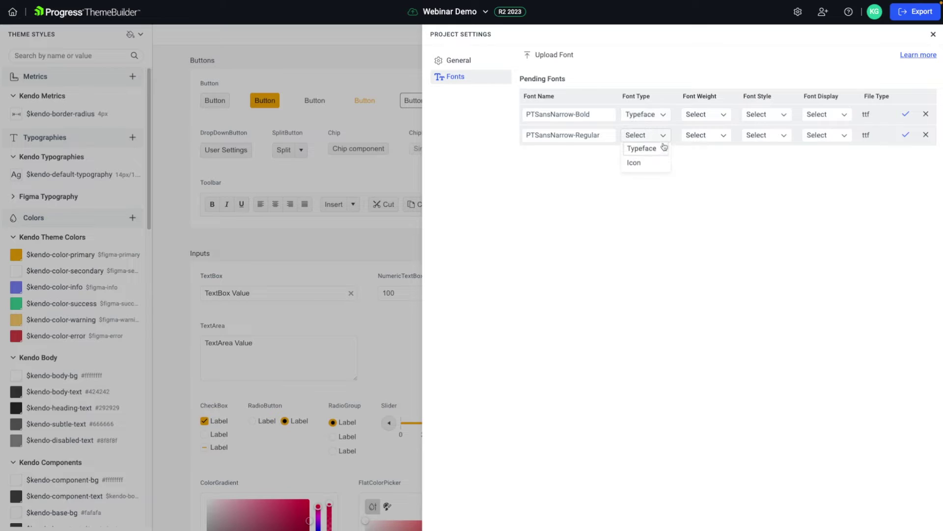
left_click(661, 153)
left_click(905, 114)
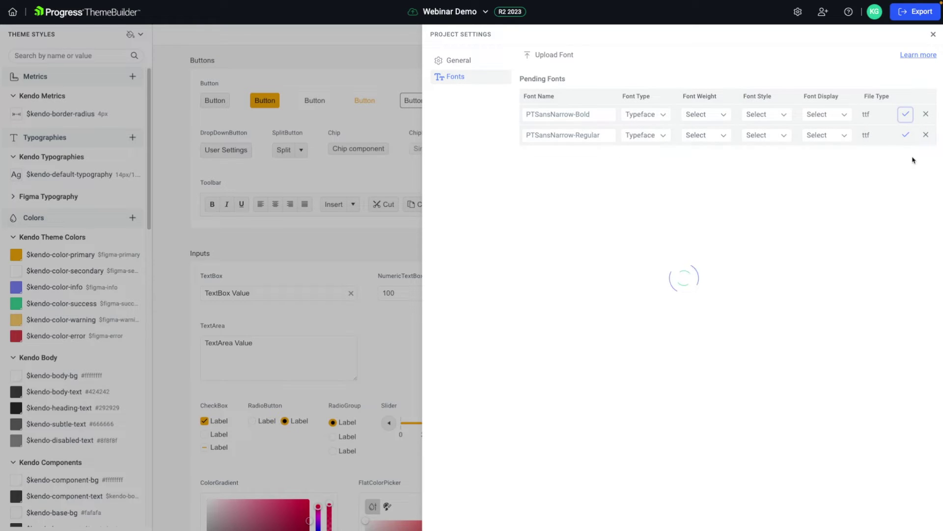
left_click(906, 114)
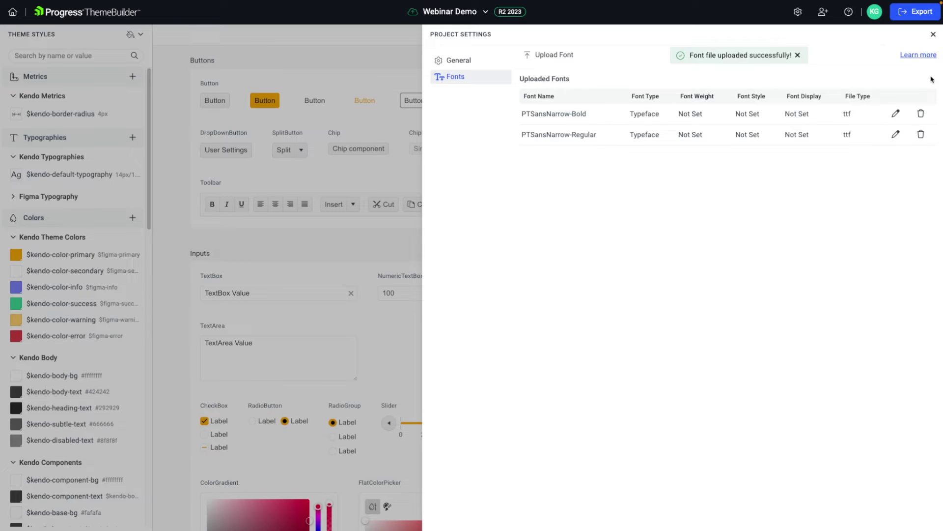
Set $kendo-default-typography's font to PTSansNarrow-Bold, searching 'pt' in the font list.
left_click(933, 34)
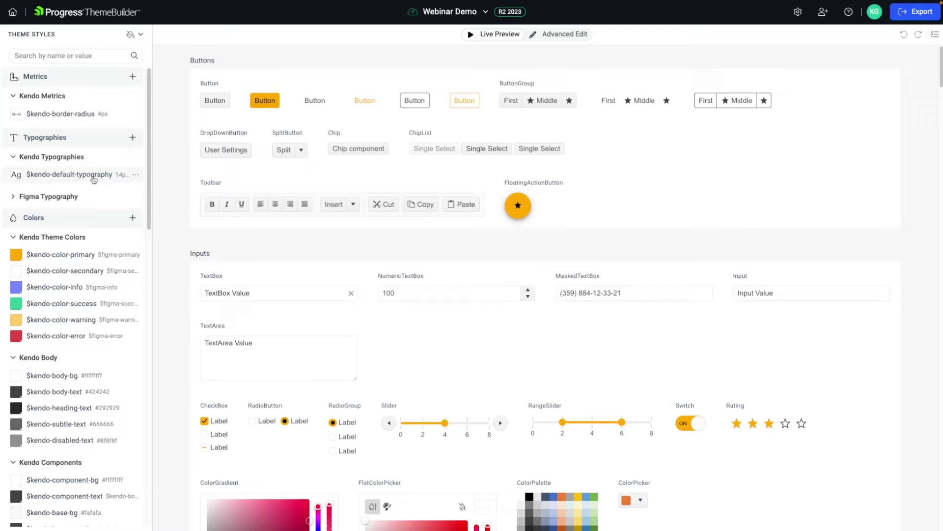
left_click(74, 176)
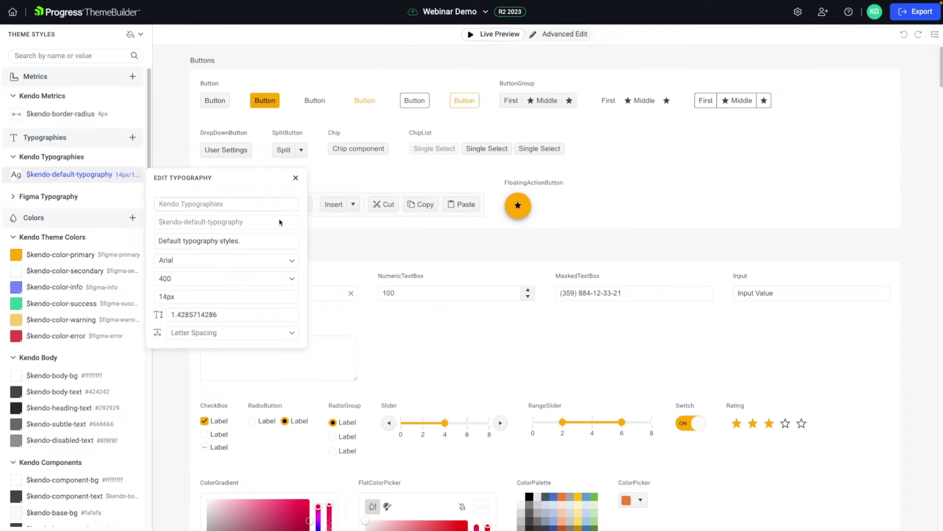
left_click(244, 261)
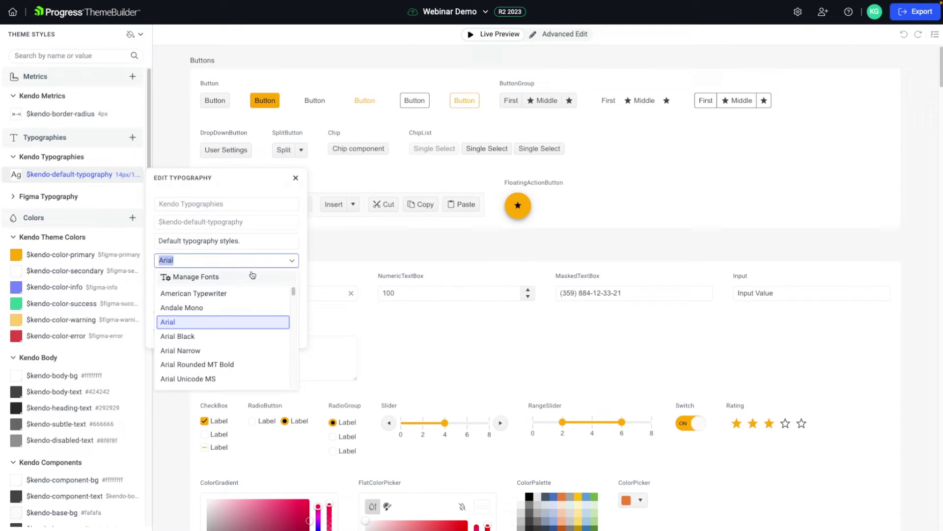
type("pt")
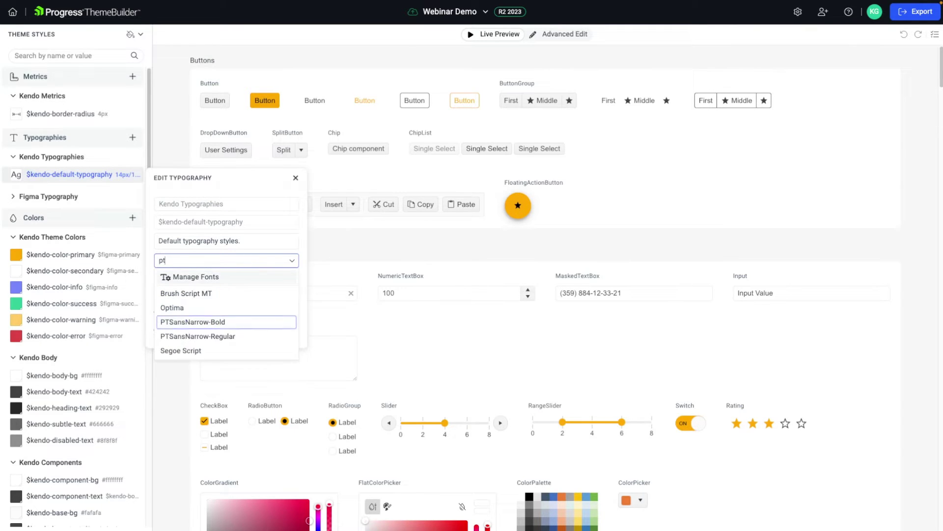
left_click(263, 326)
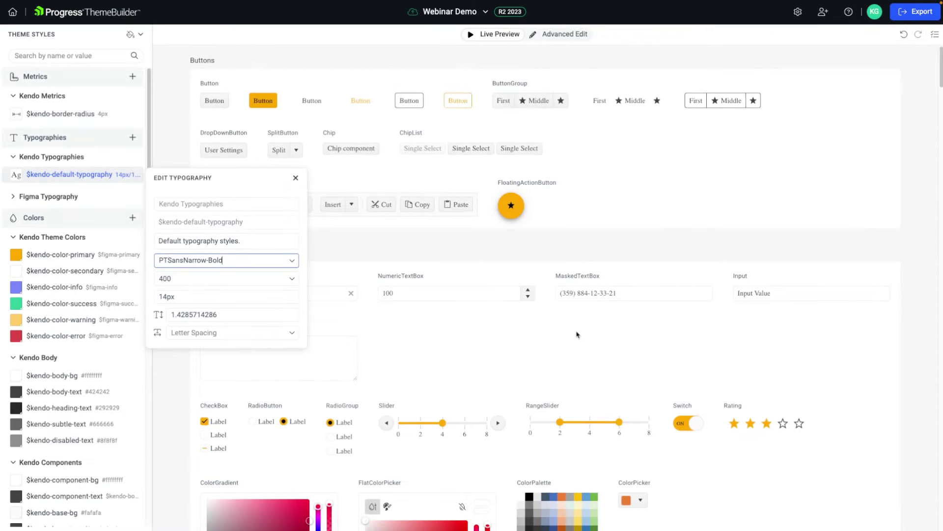
left_click(780, 236)
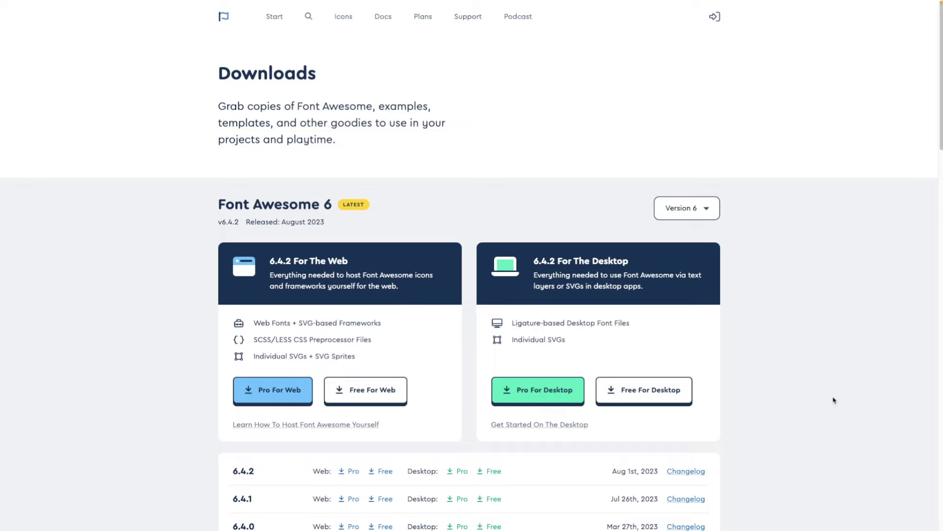
Start the Free For Desktop download under Font Awesome 6.4.2 For The Desktop.
scroll(810, 340, "down", 1)
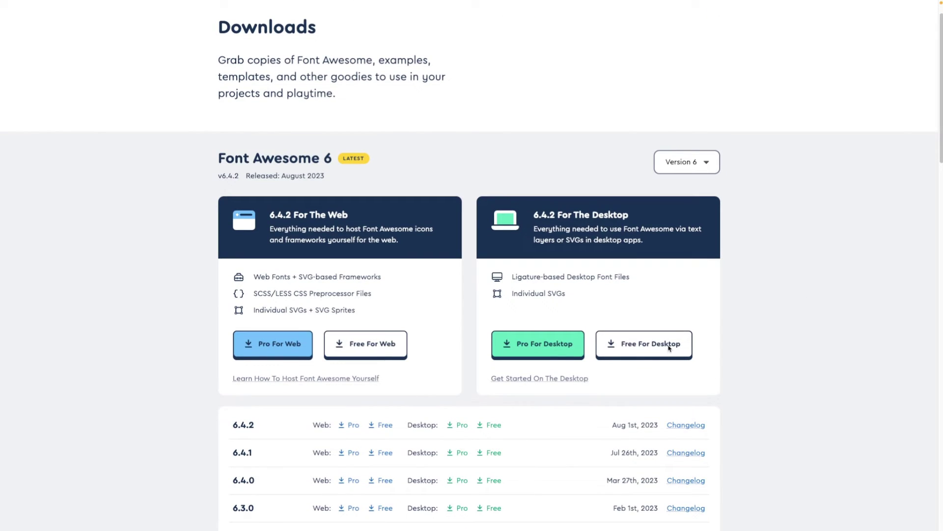
left_click(668, 347)
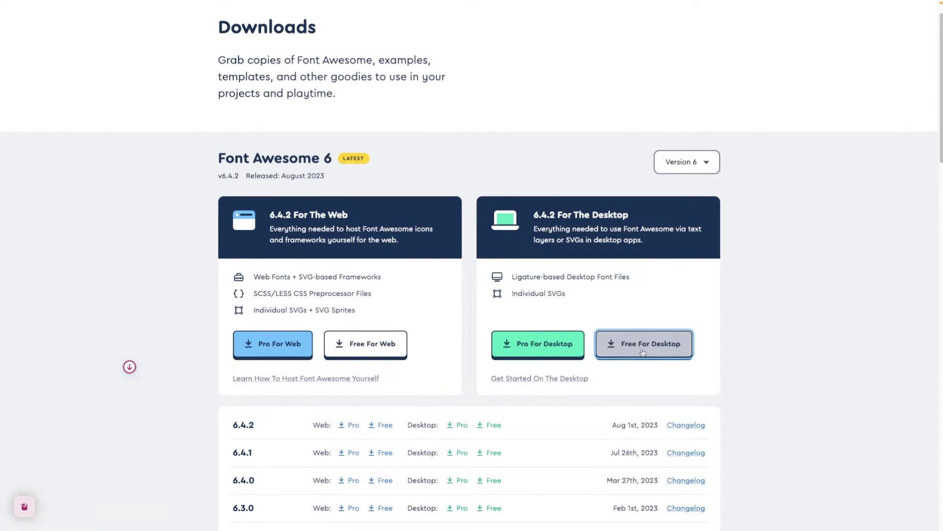
Add the three otf files from the Font Awesome download's otfs folder as pending fonts.
mouse_move(10, 497)
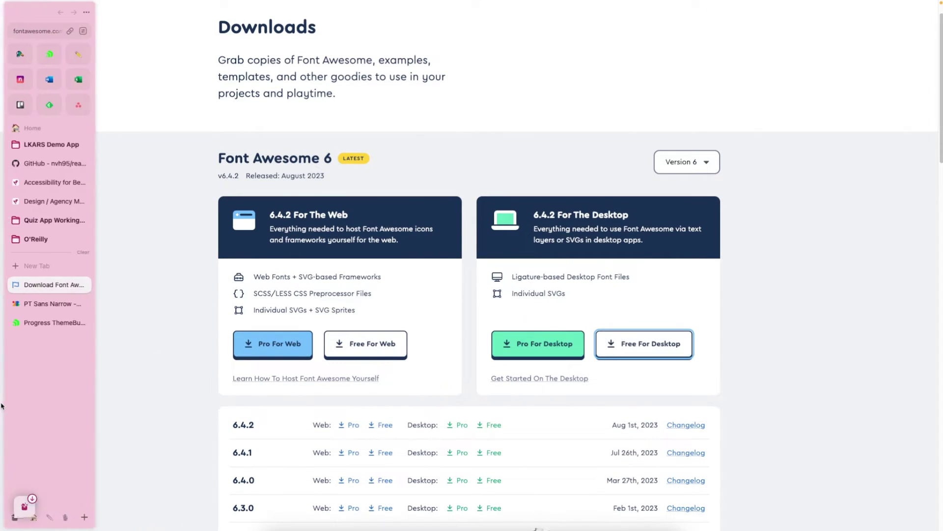
left_click(36, 326)
left_click(798, 11)
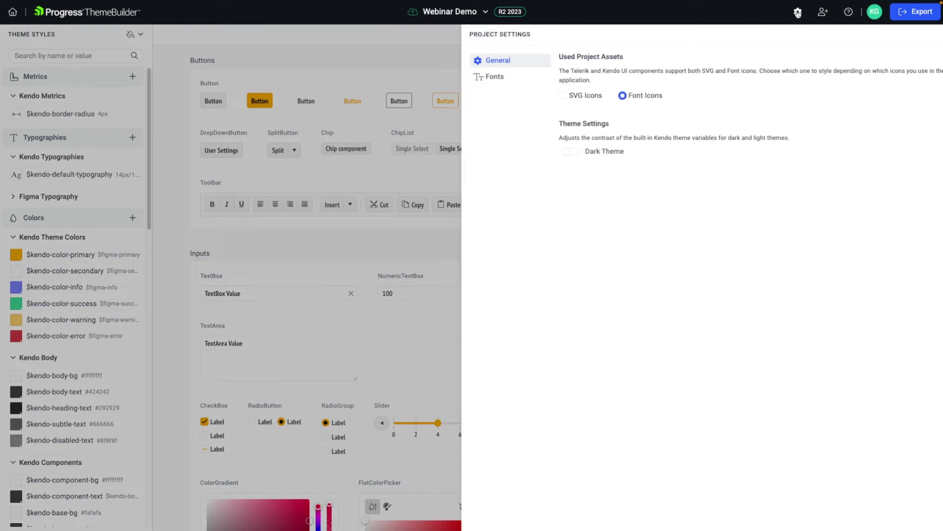
left_click(453, 78)
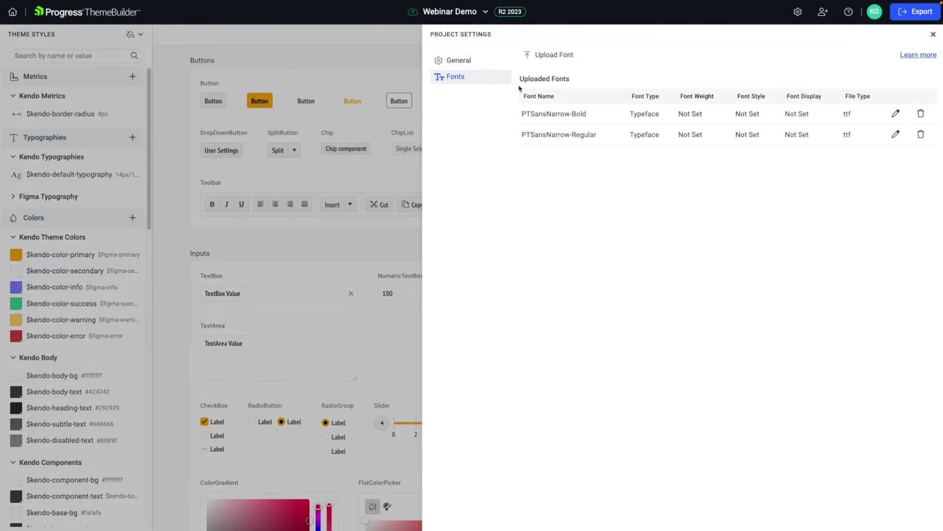
left_click(561, 56)
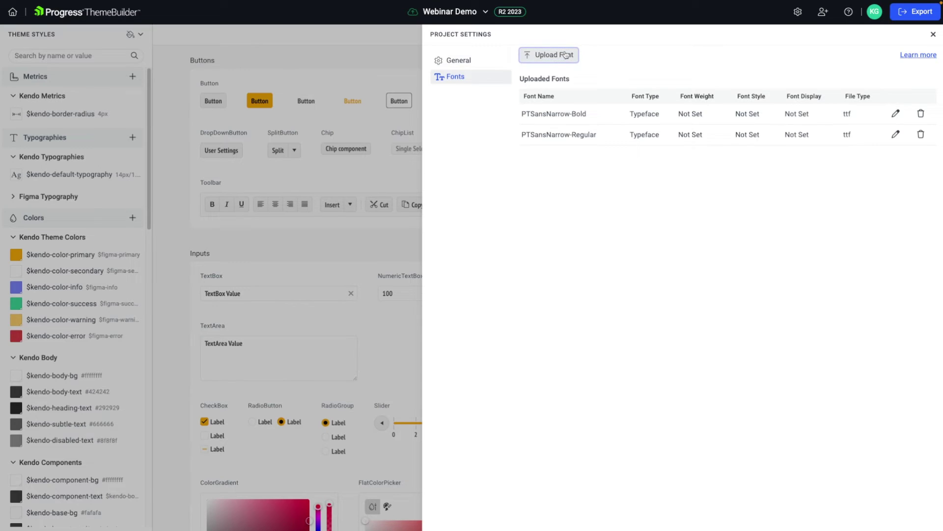
left_click(495, 176)
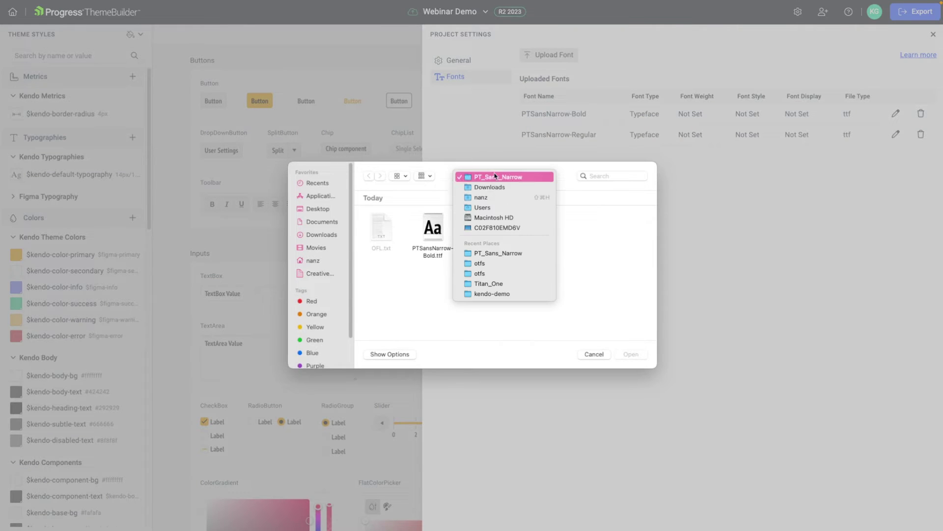
left_click(529, 191)
double_click(440, 235)
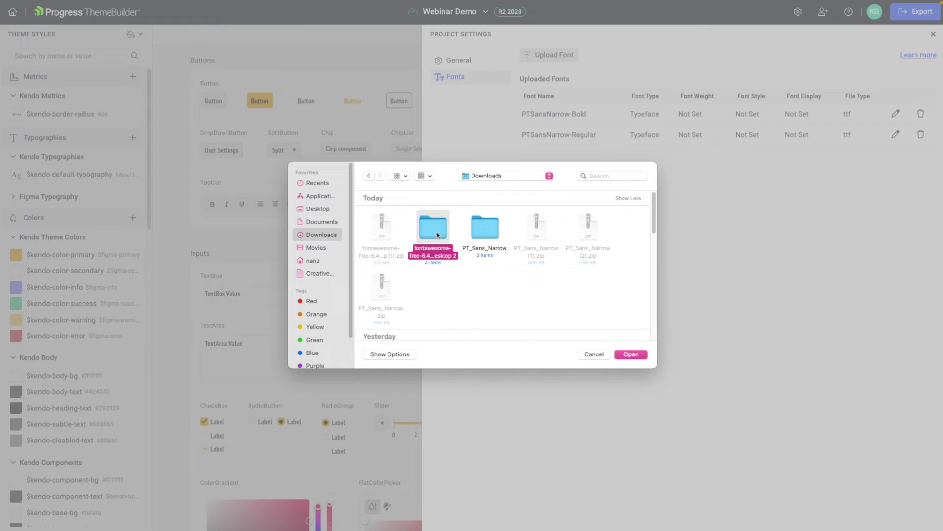
double_click(490, 234)
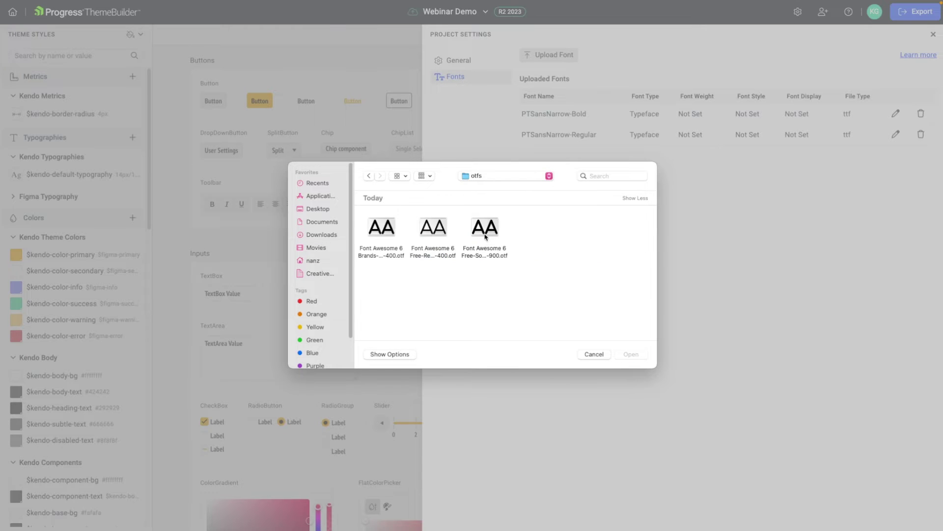
left_click_drag(514, 263, 388, 244)
left_click(631, 354)
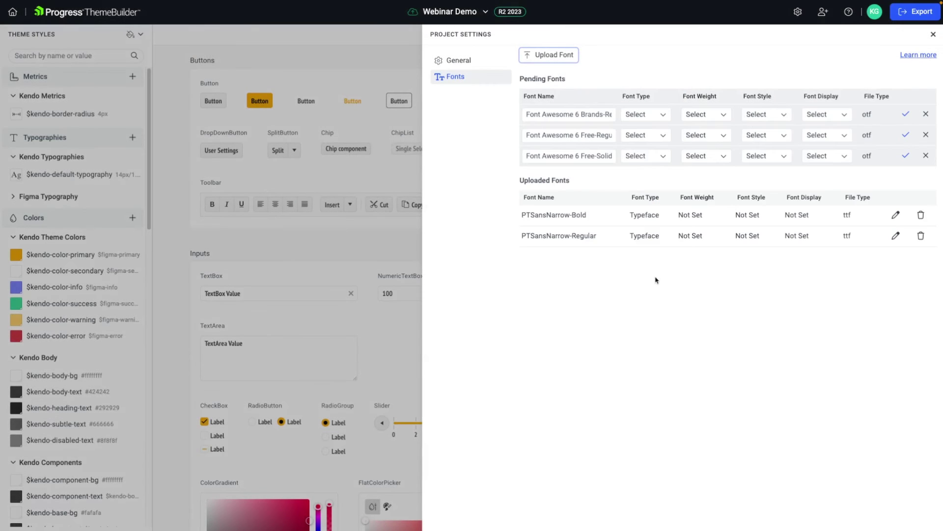
Set Brands-Regular-400, Free-Regular-400 and Free-Solid-900 to Icon type and confirm each upload.
left_click(661, 118)
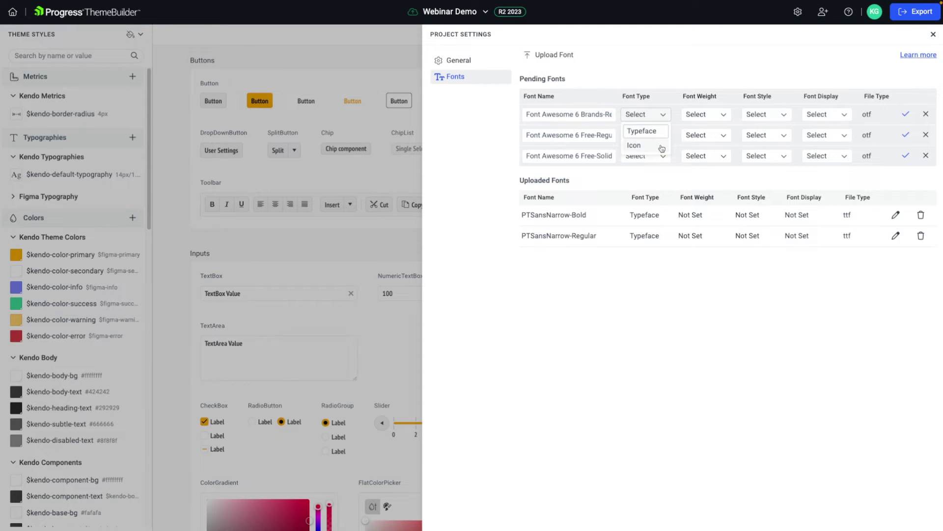
left_click(658, 146)
left_click(659, 134)
left_click(657, 167)
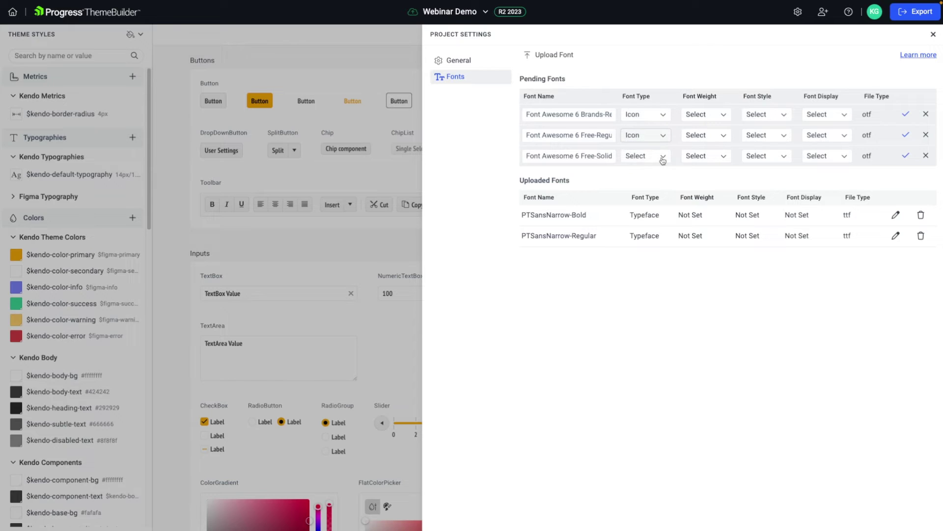
left_click(659, 156)
left_click(649, 186)
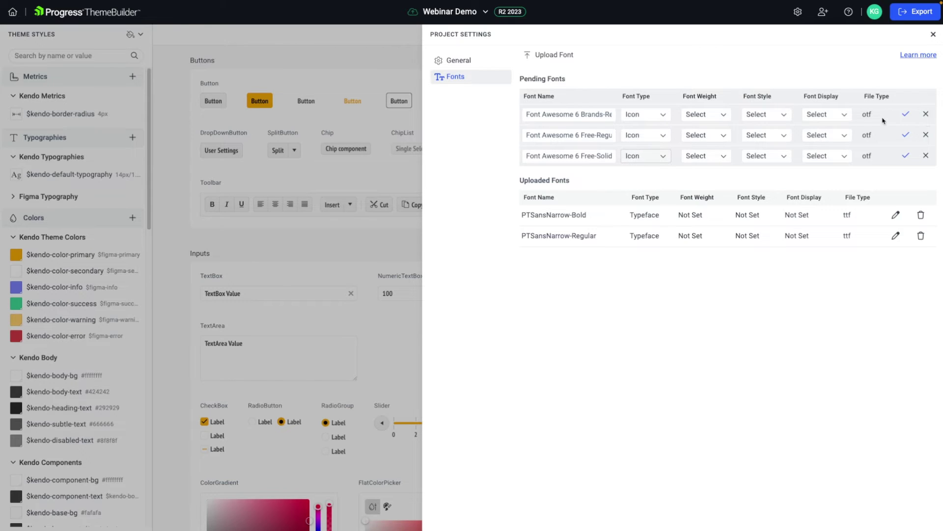
left_click(906, 114)
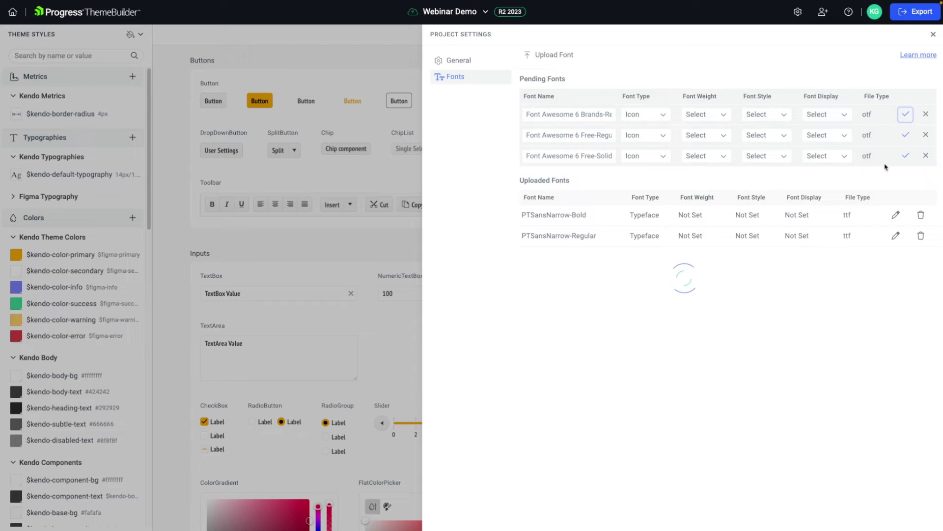
left_click(906, 116)
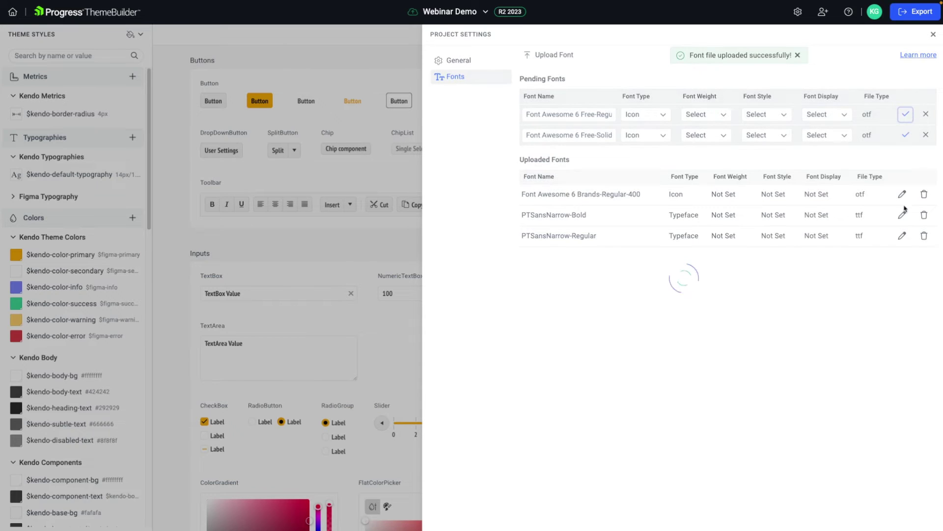
left_click(906, 114)
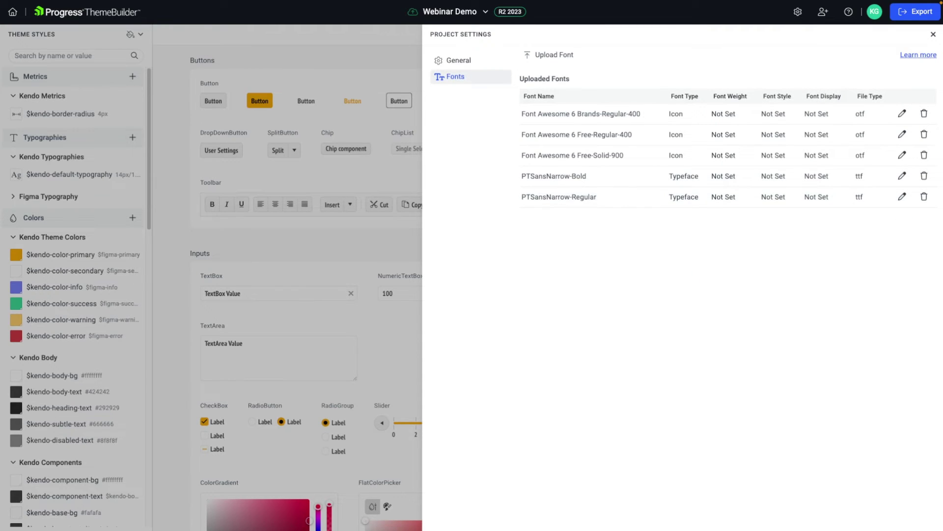
key("Escape")
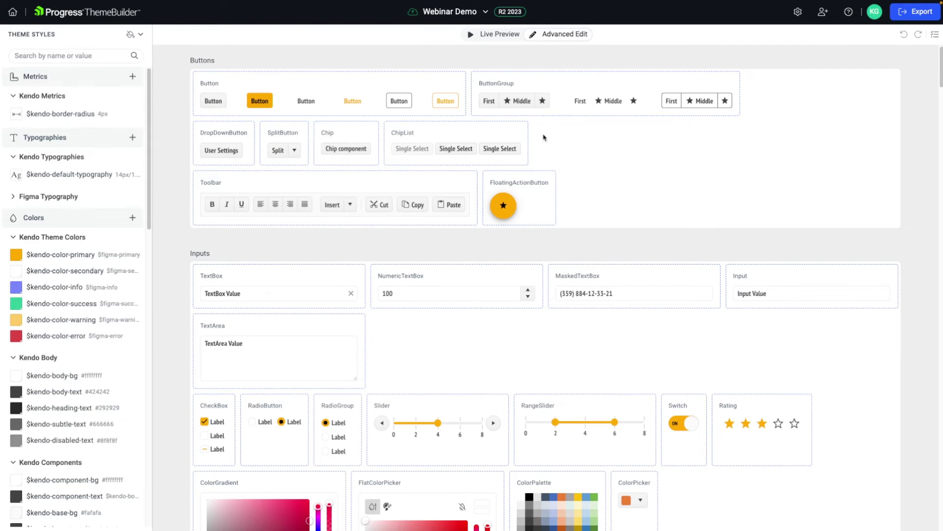
Enable text properties on the Slider's left button icon and use Font Awesome 6 Brands-Regular-400.
left_click(501, 432)
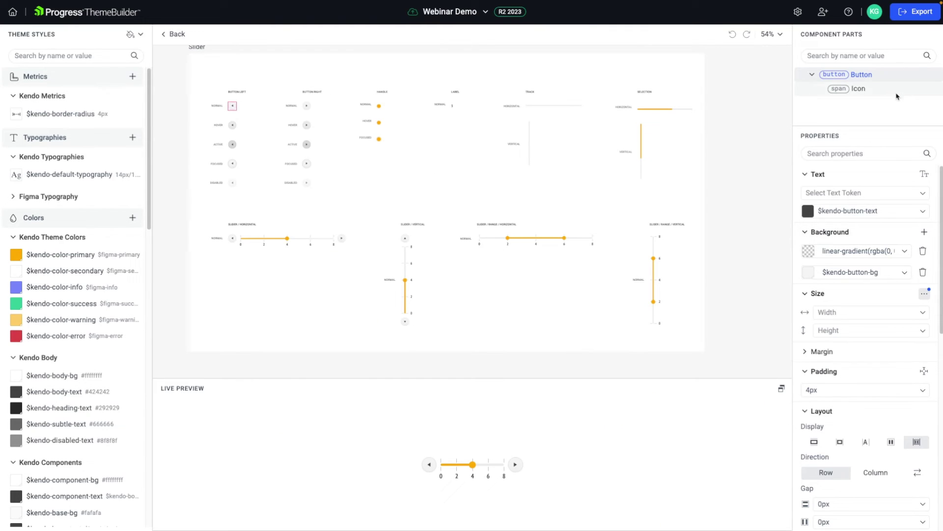
left_click(862, 89)
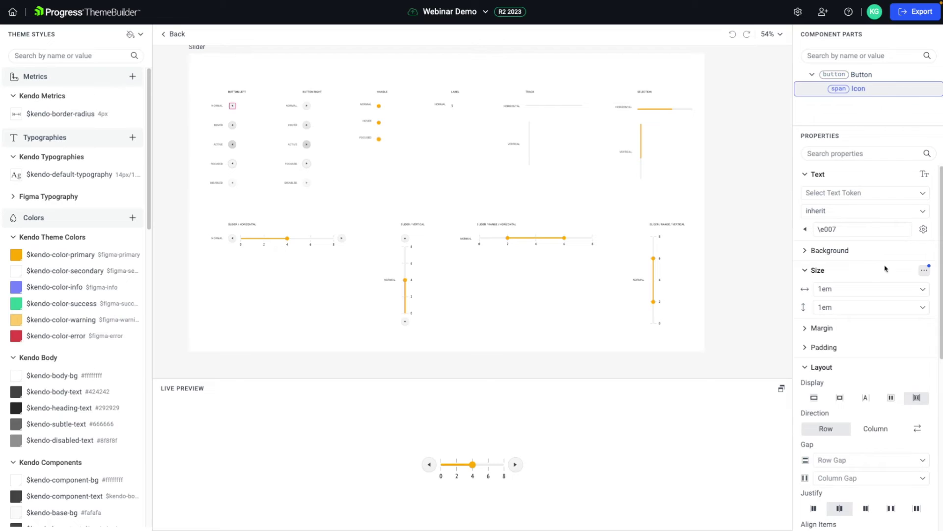
left_click(926, 175)
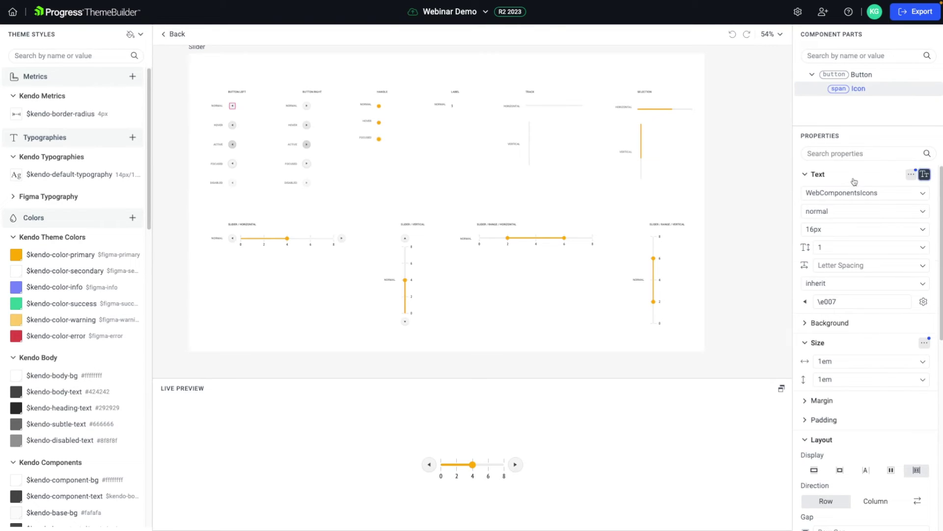
left_click(862, 193)
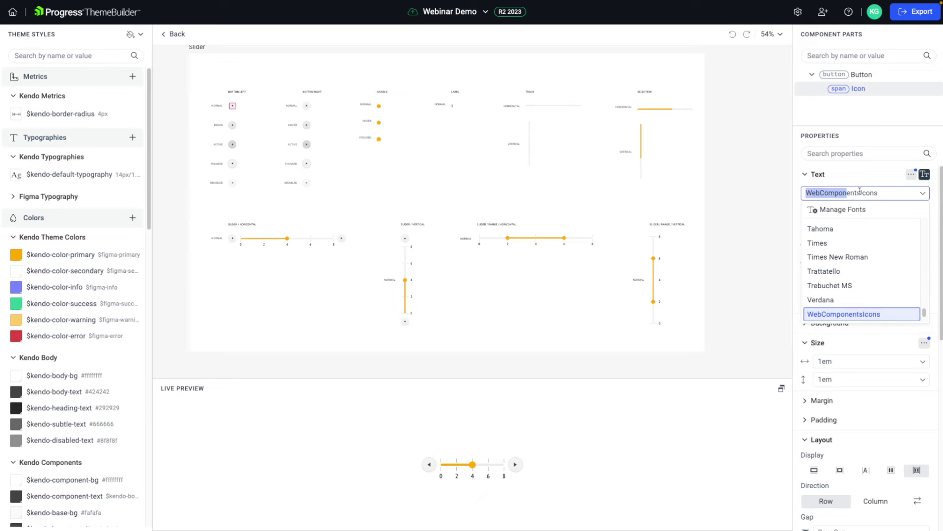
type("fon")
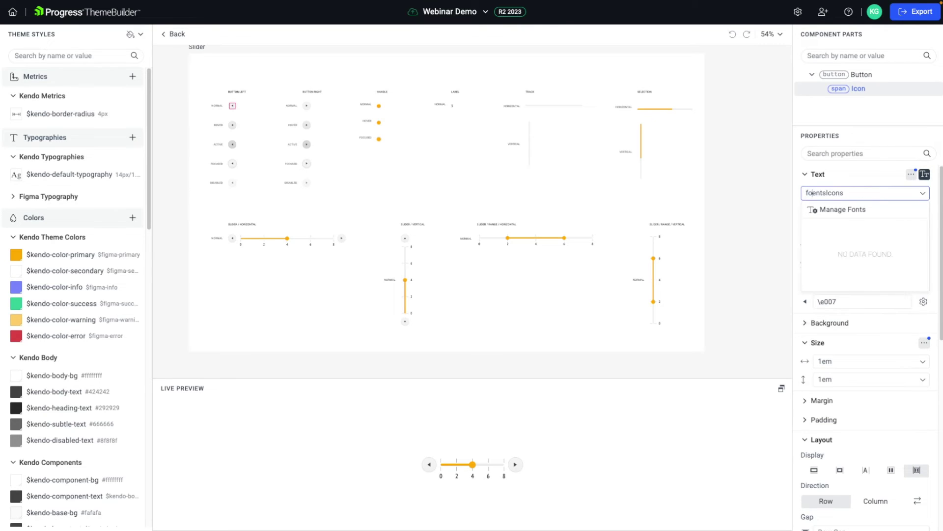
key("ctrl+a")
type("font")
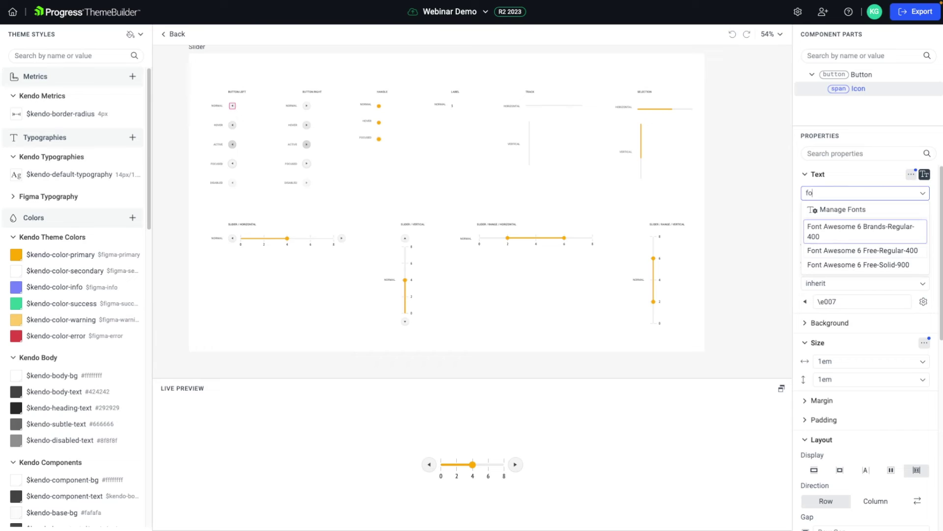
left_click(857, 232)
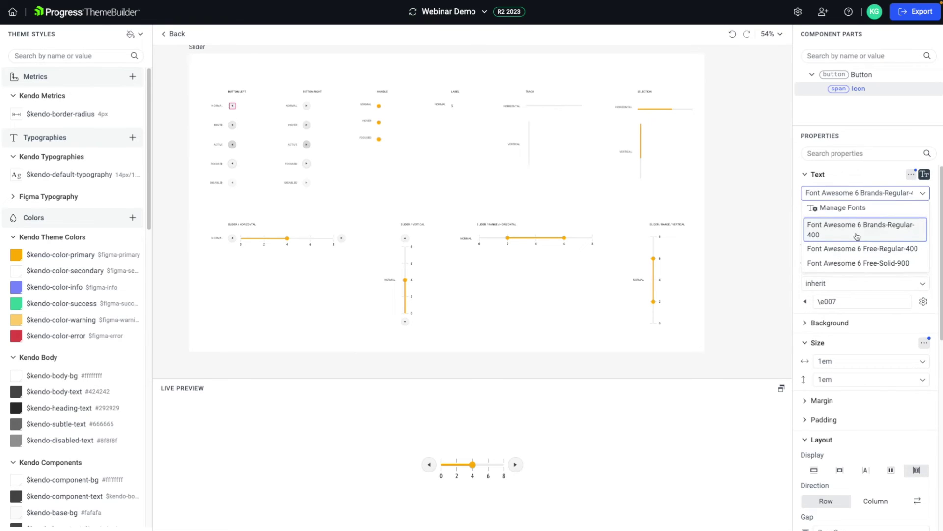
Choose the less-than (\3c) glyph for the left arrow icon.
left_click(923, 302)
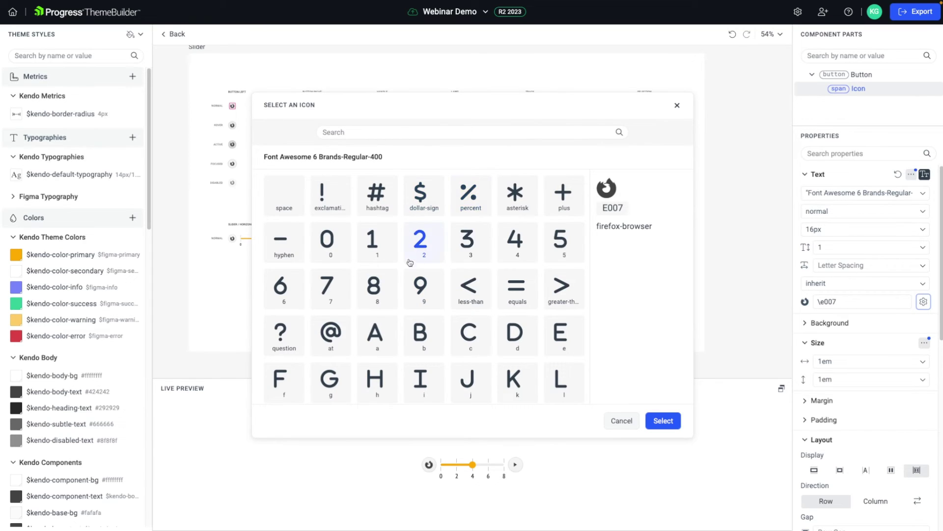
left_click_drag(263, 158, 424, 161)
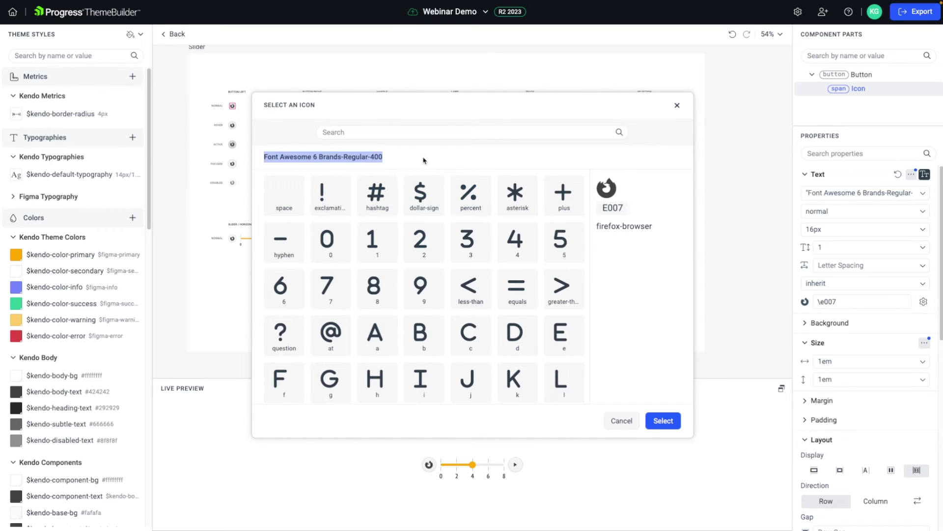
left_click(471, 155)
scroll(567, 249, "down", 2)
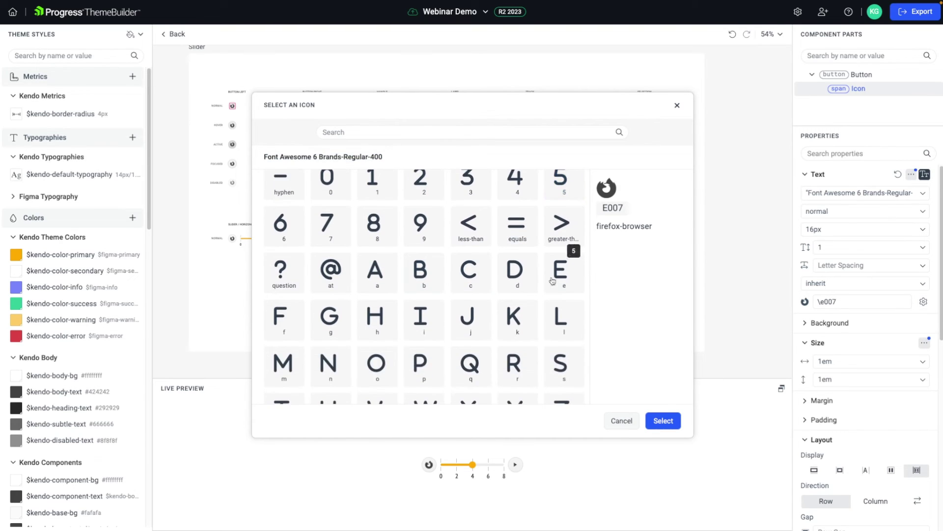
left_click(477, 231)
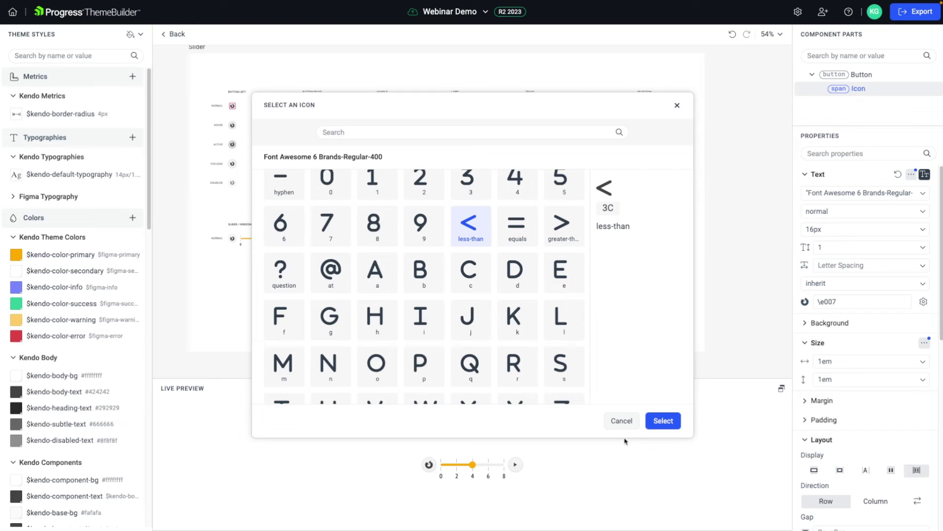
left_click(661, 421)
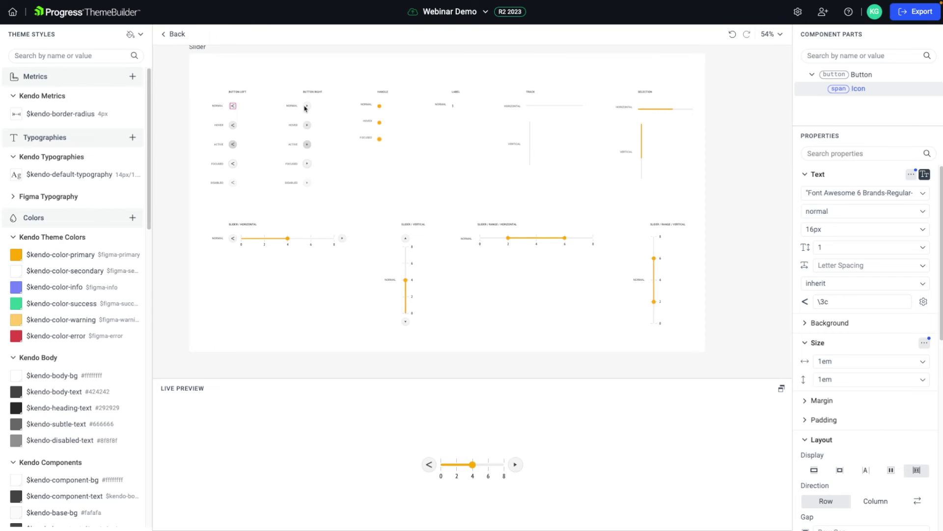
Give the right button icon Font Awesome 6 Brands-Regular-400 and the greater-than (\3e) glyph.
left_click(305, 107)
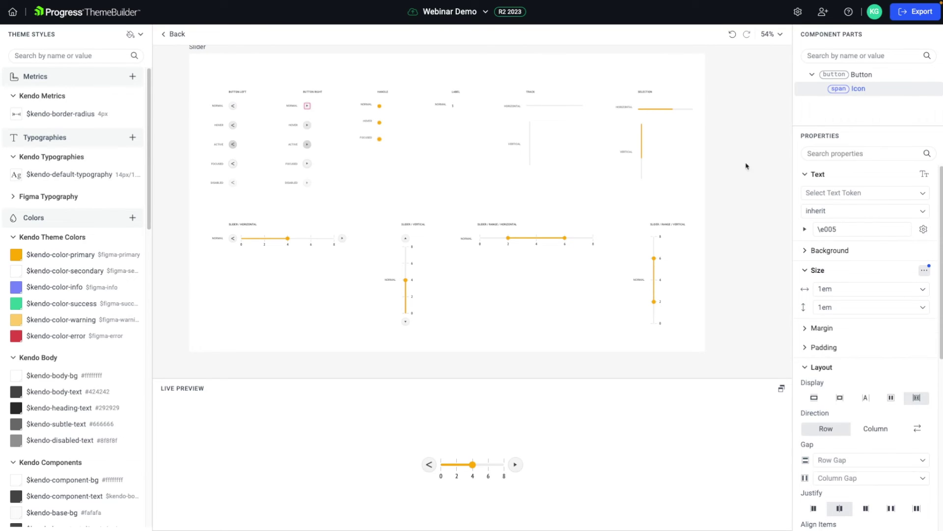
left_click(924, 174)
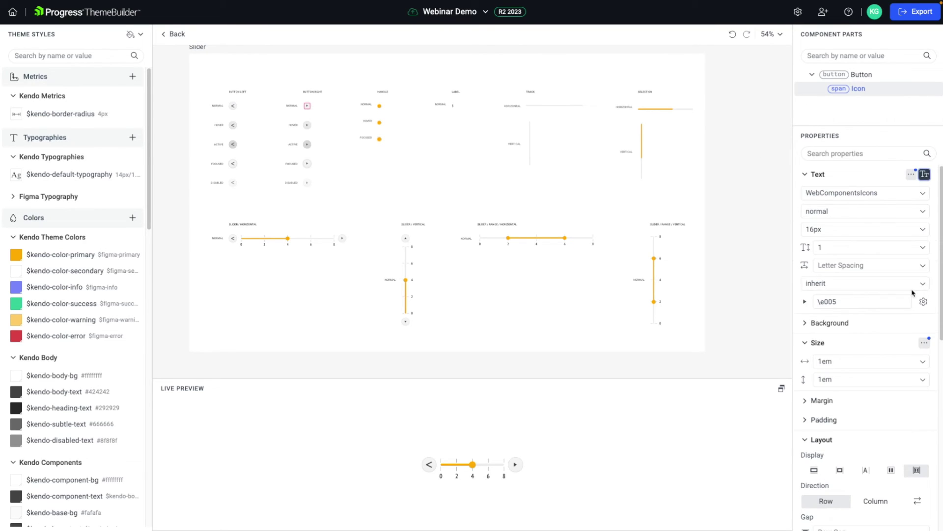
left_click(858, 198)
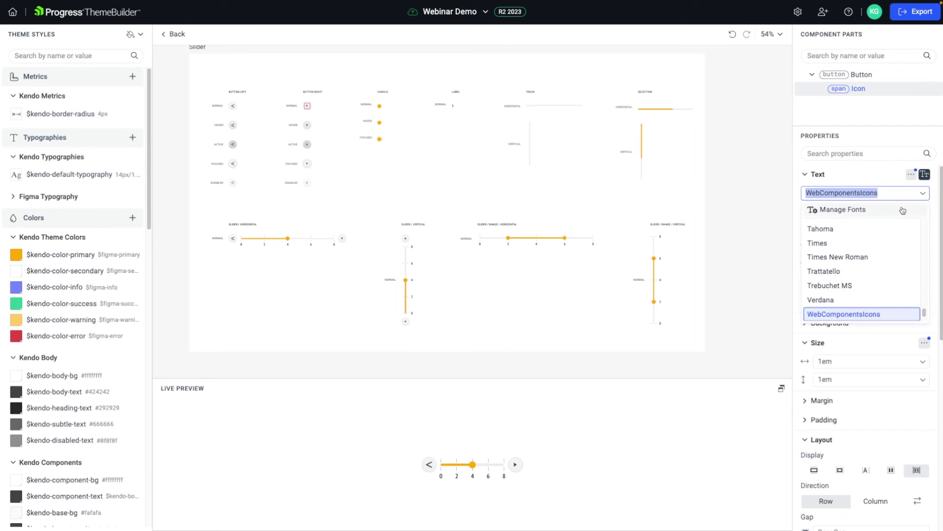
type("font")
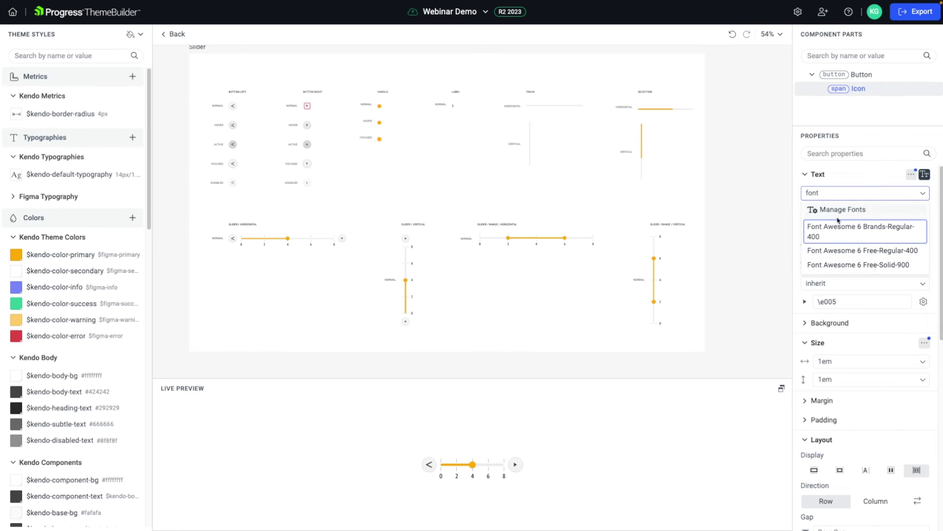
left_click(870, 236)
left_click(923, 301)
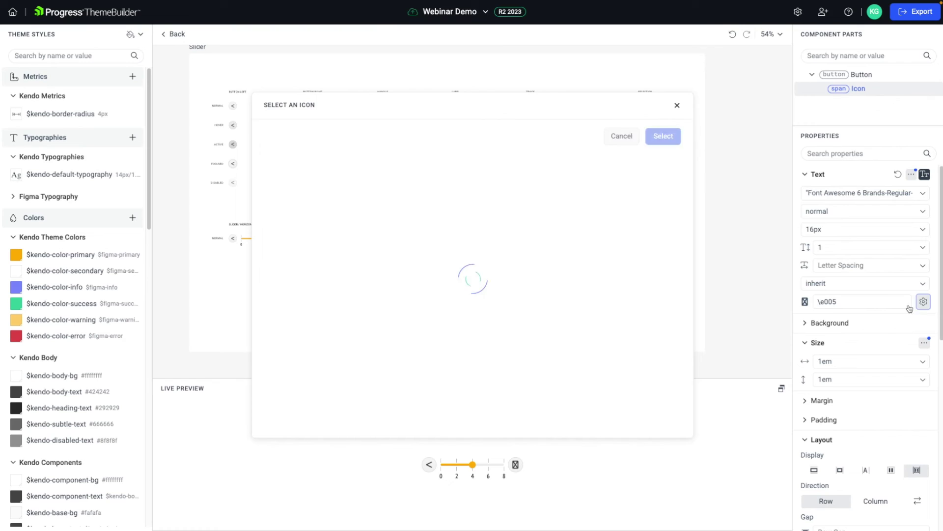
left_click(563, 288)
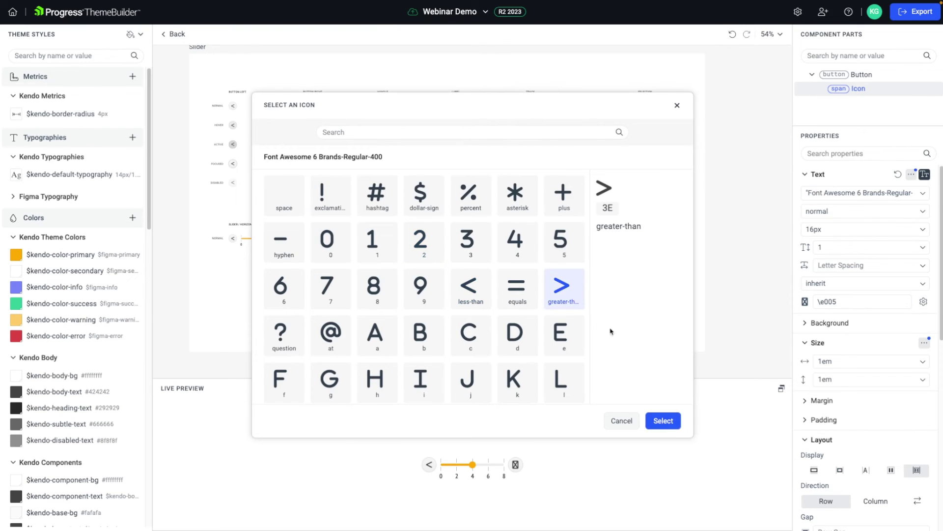
left_click(671, 423)
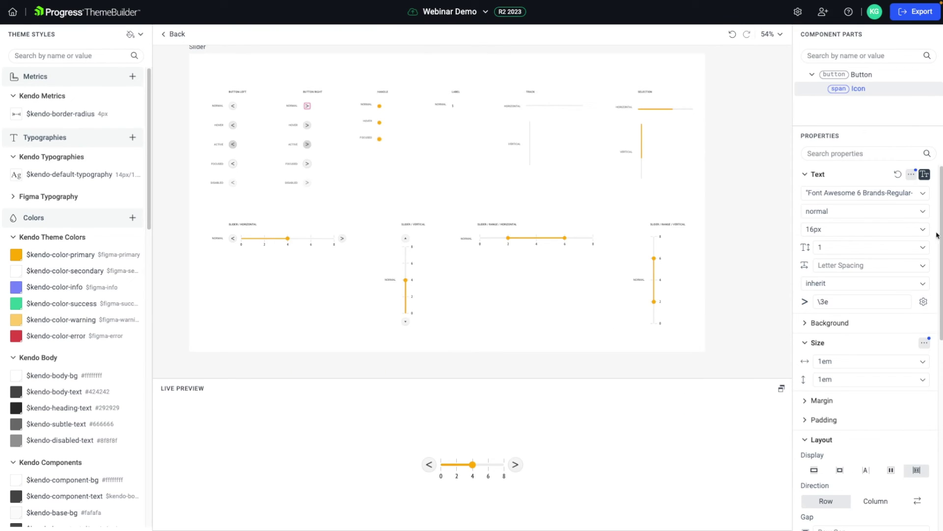
Set the right arrow icon's font size to 10px, then the left arrow icon's to 10px.
left_click(826, 229)
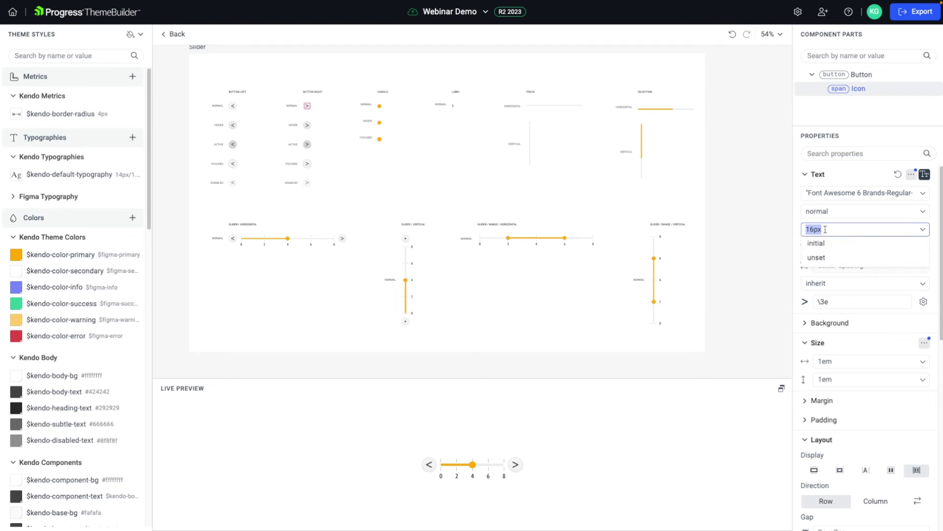
type("10")
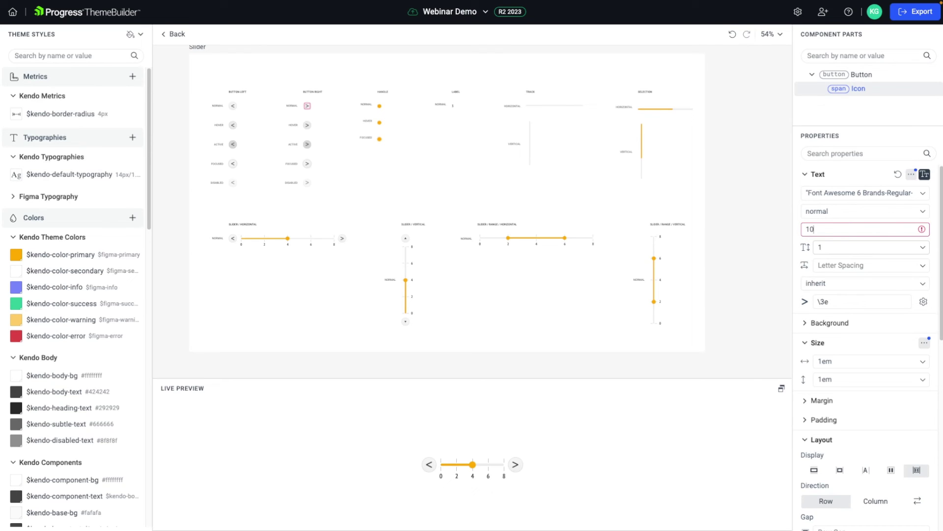
type("px")
left_click(231, 109)
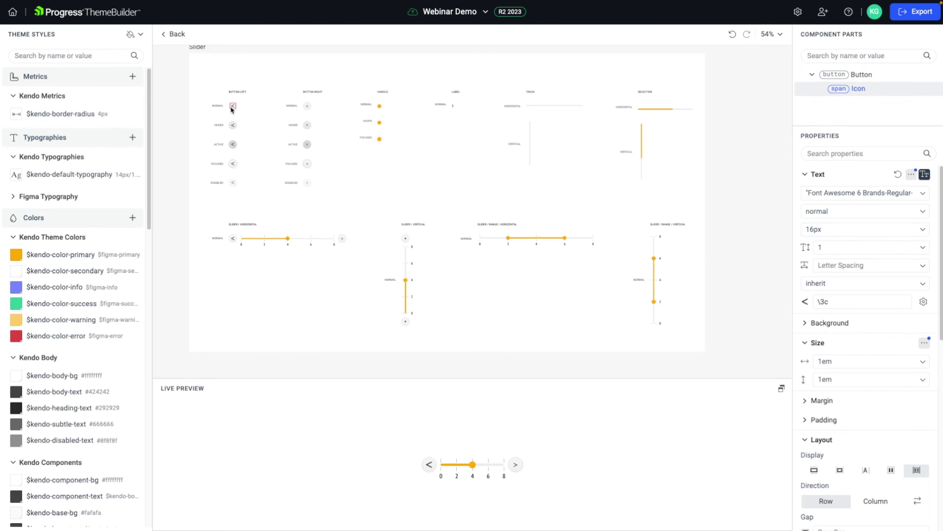
left_click(835, 229)
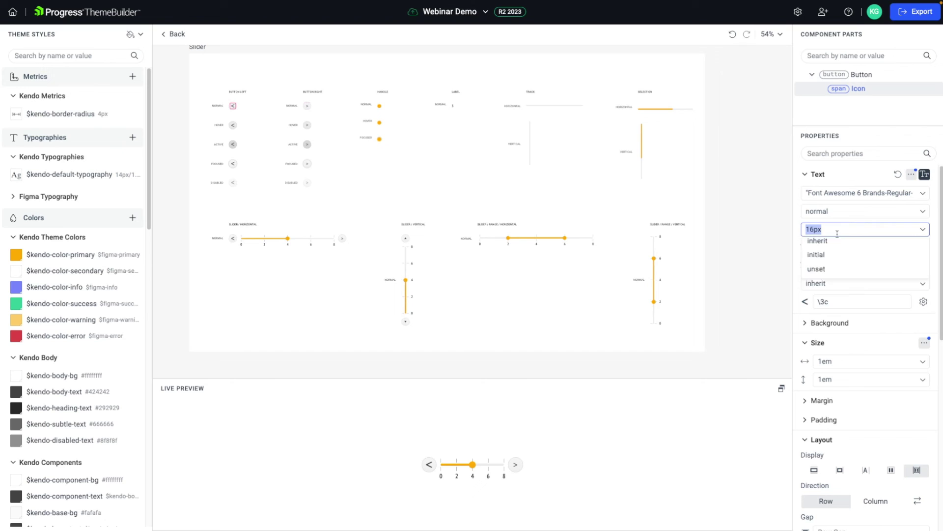
type("10px")
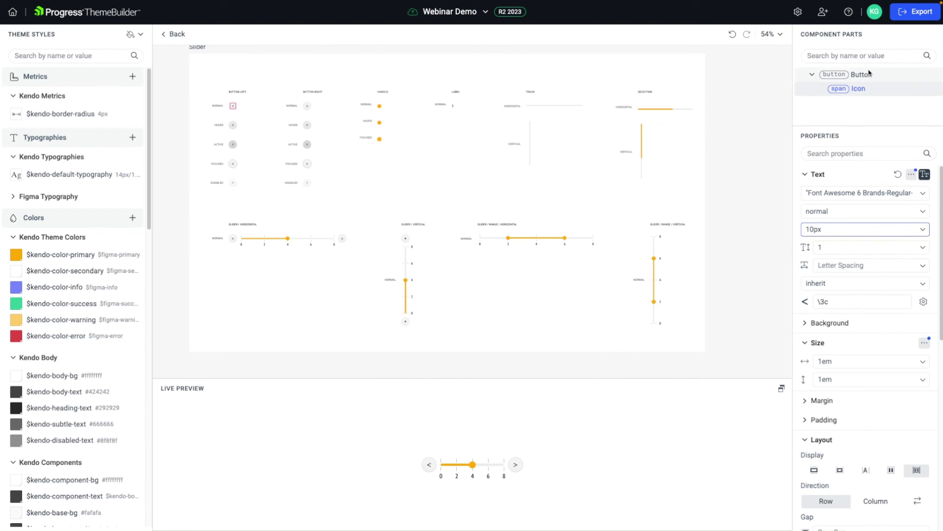
Back in the component overview, step the Slider down twice and up three times to 6.
left_click(174, 34)
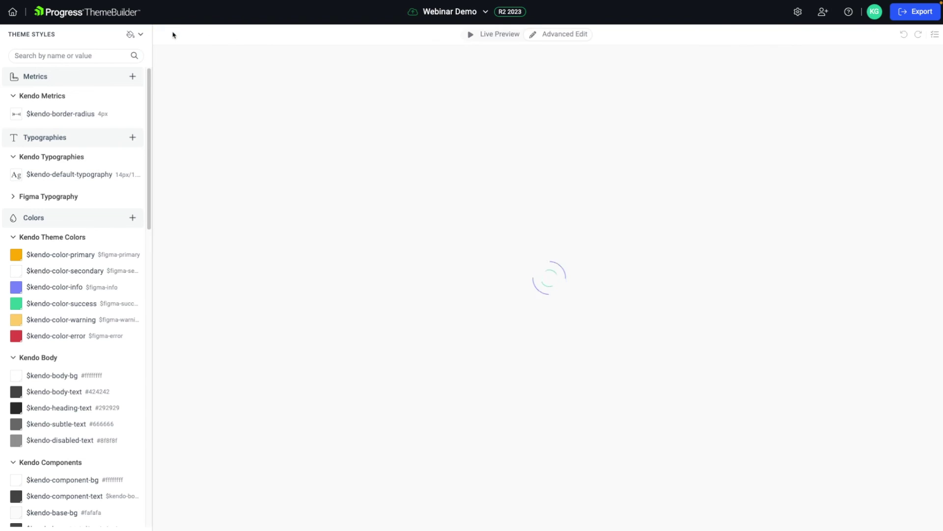
scroll(412, 329, "down", 2)
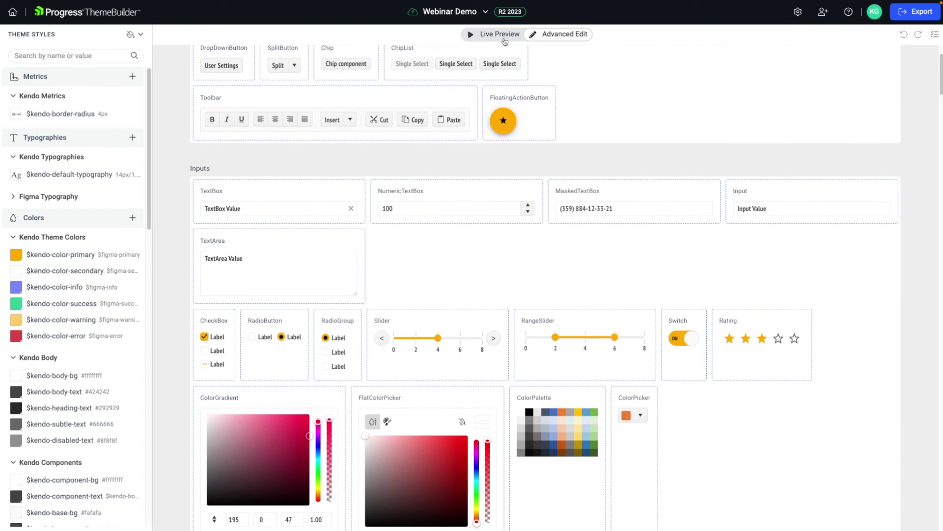
left_click(382, 338)
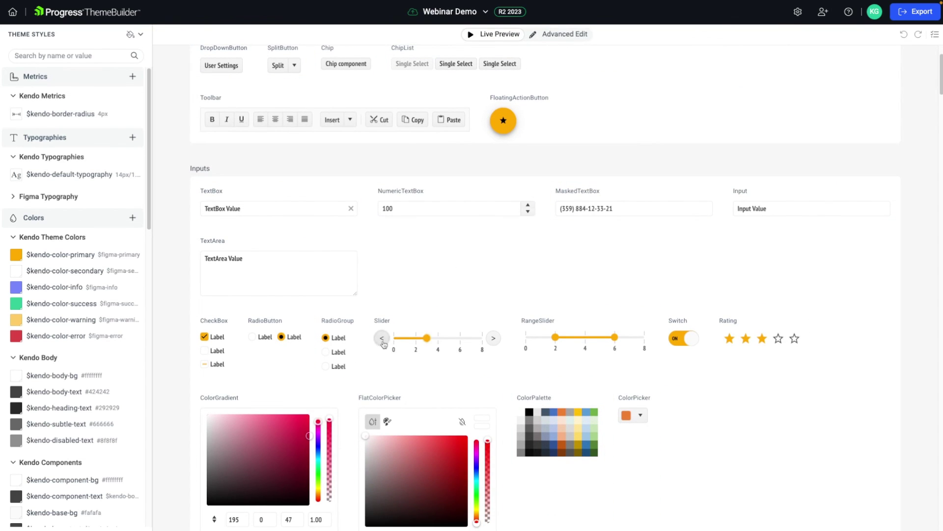
left_click(382, 338)
left_click(497, 339)
left_click(498, 340)
left_click(498, 339)
left_click(497, 339)
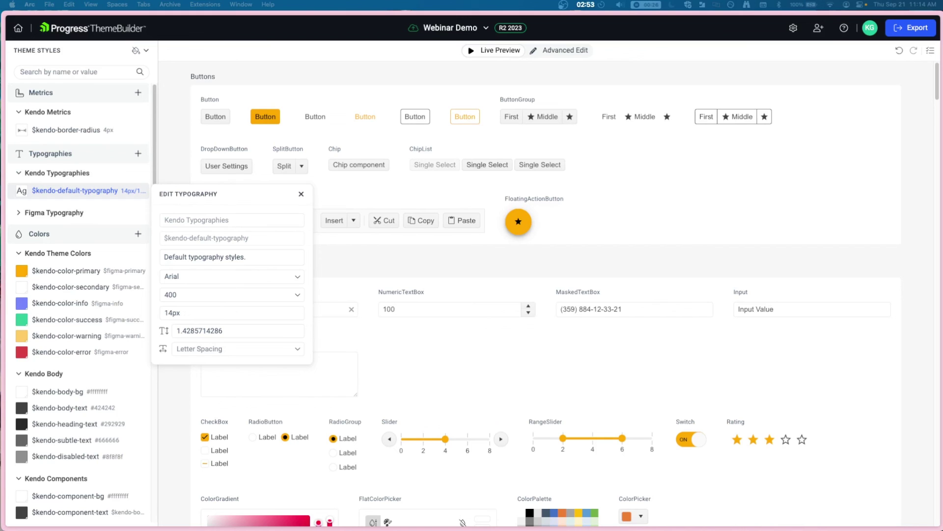
Change the $kendo-default-typography font from Arial to American Typewriter.
left_click(296, 276)
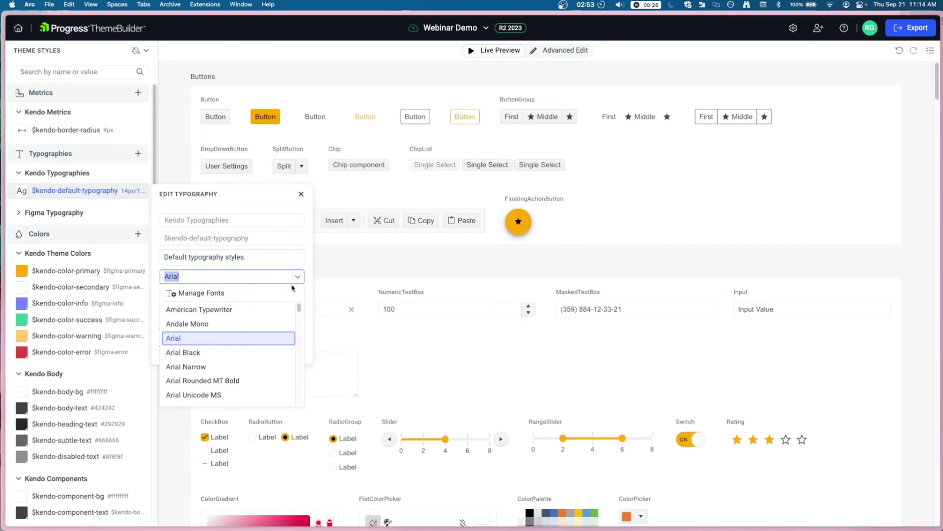
left_click(248, 312)
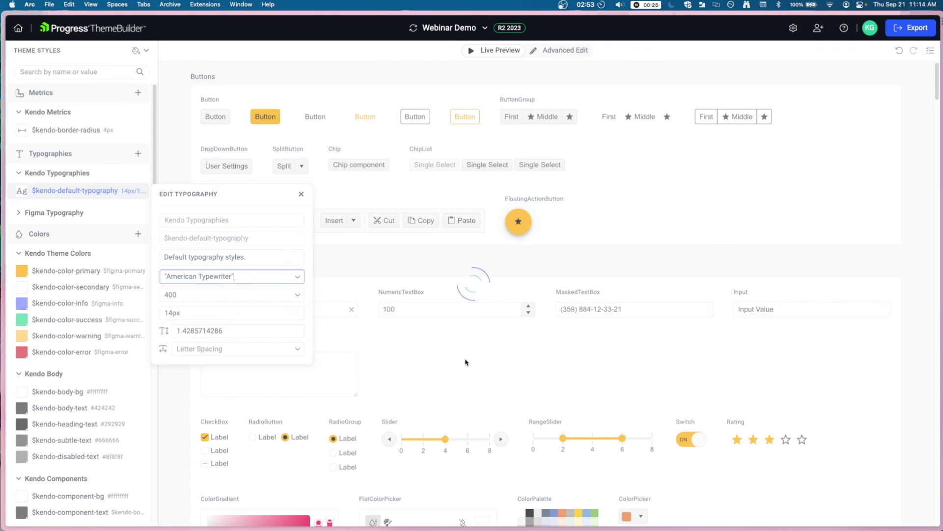
left_click(294, 278)
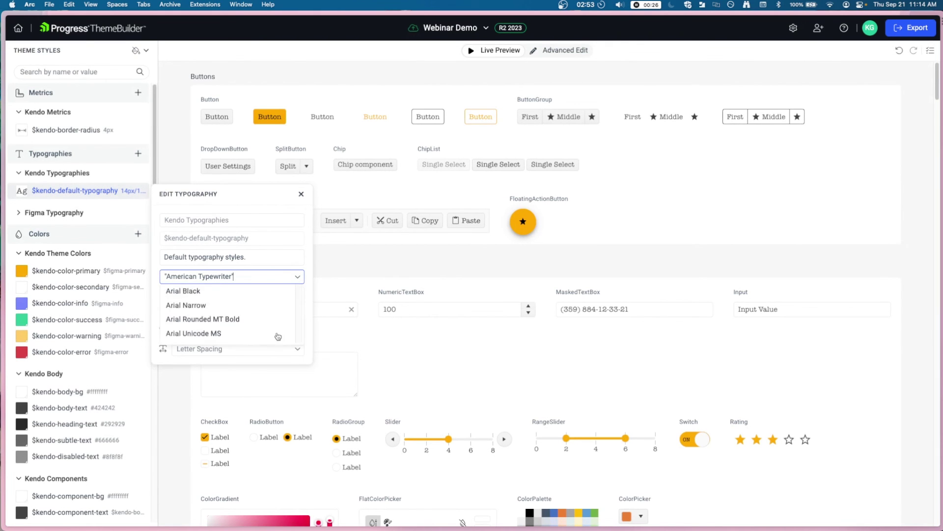